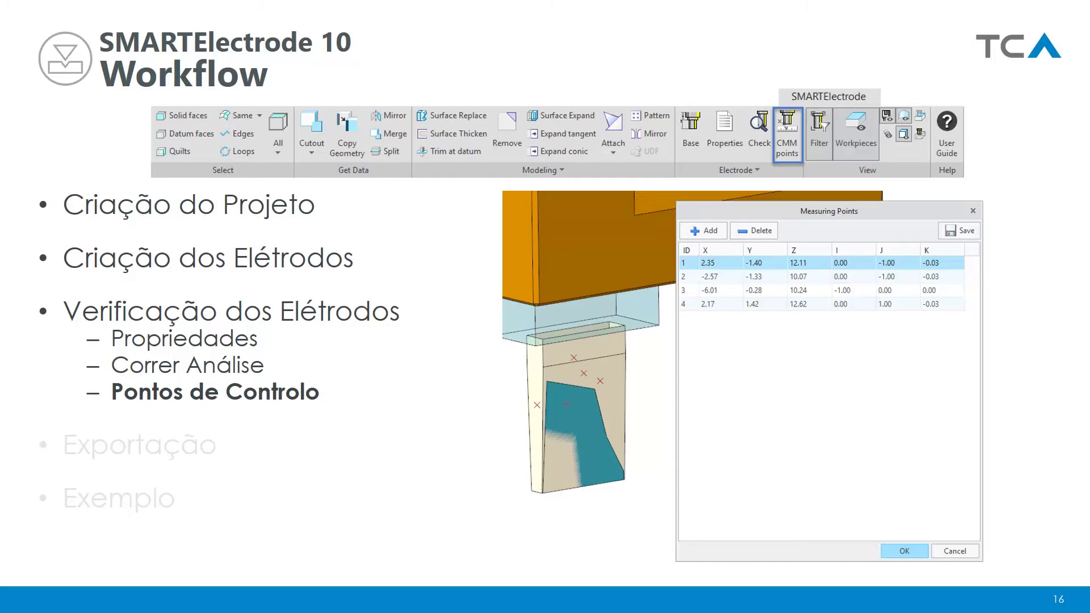
key("Right")
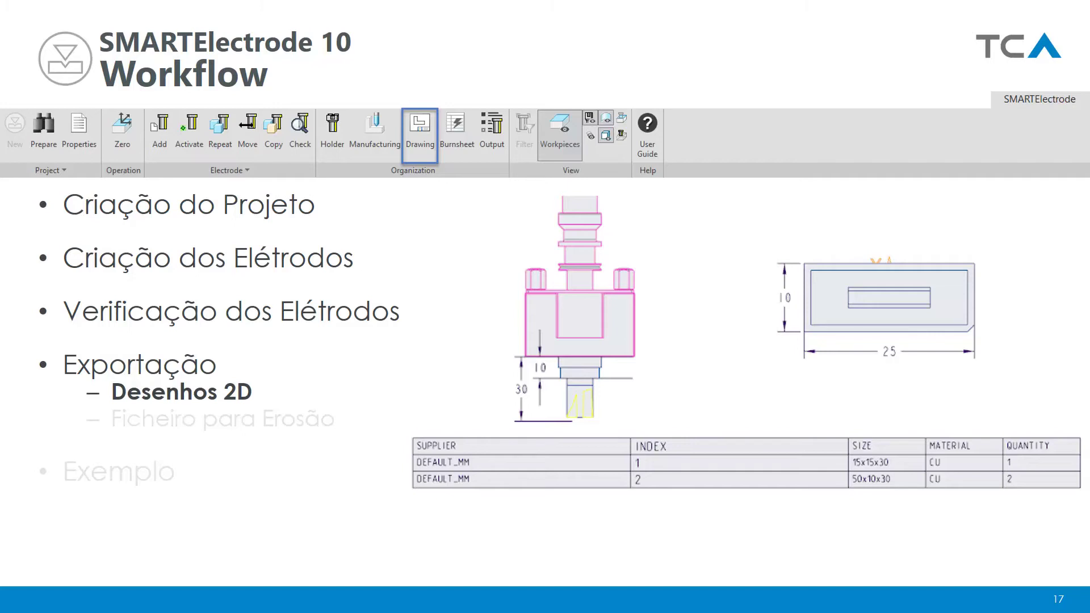
key("Right")
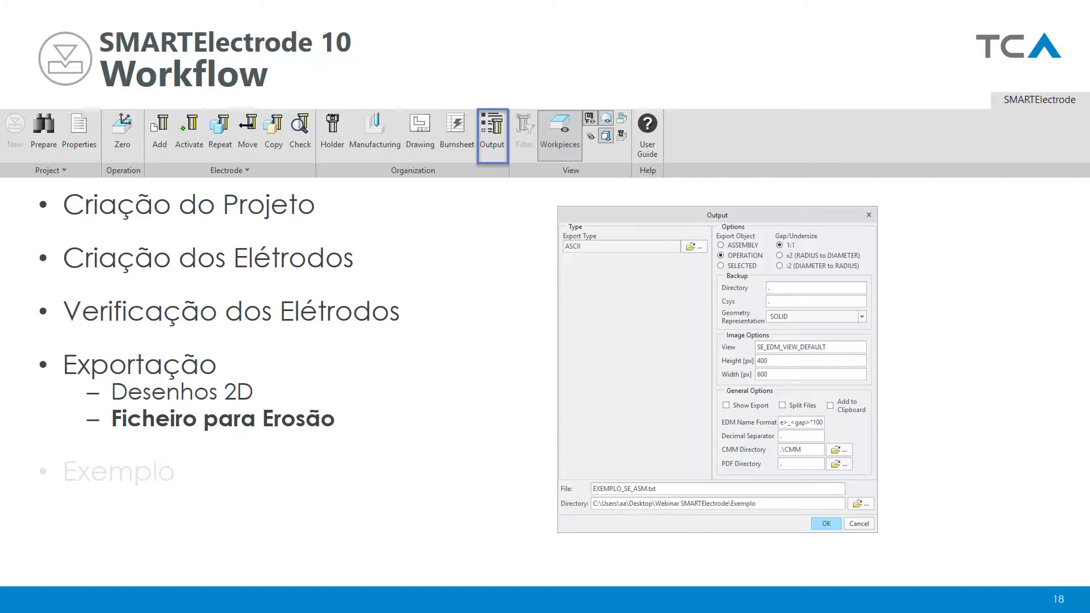
key("Right")
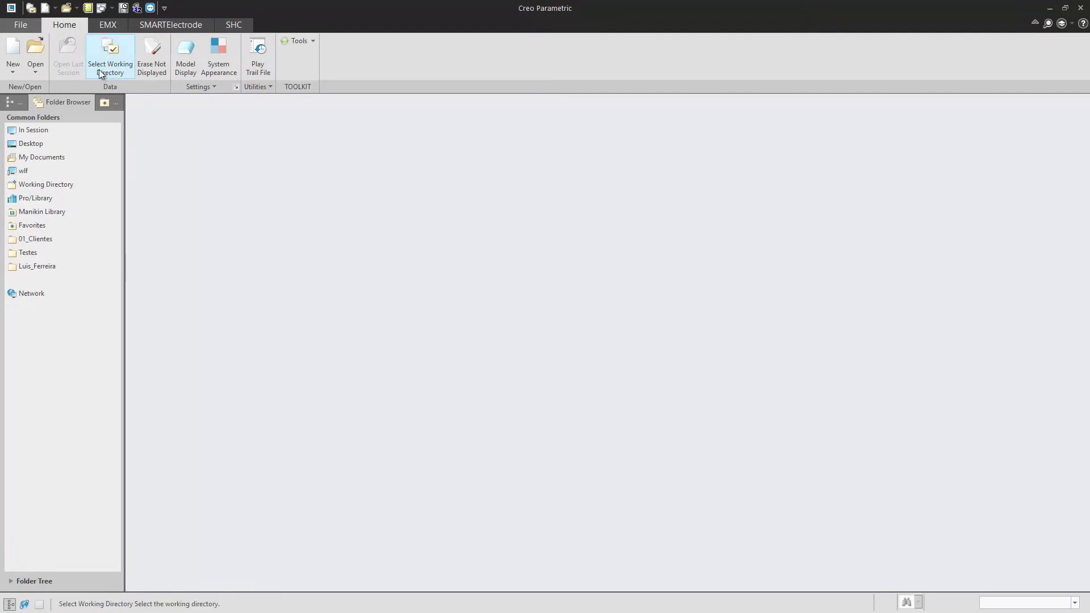
Step: Open the part Exemplo.prt and look over the raised block details on its upper face
left_click(35, 51)
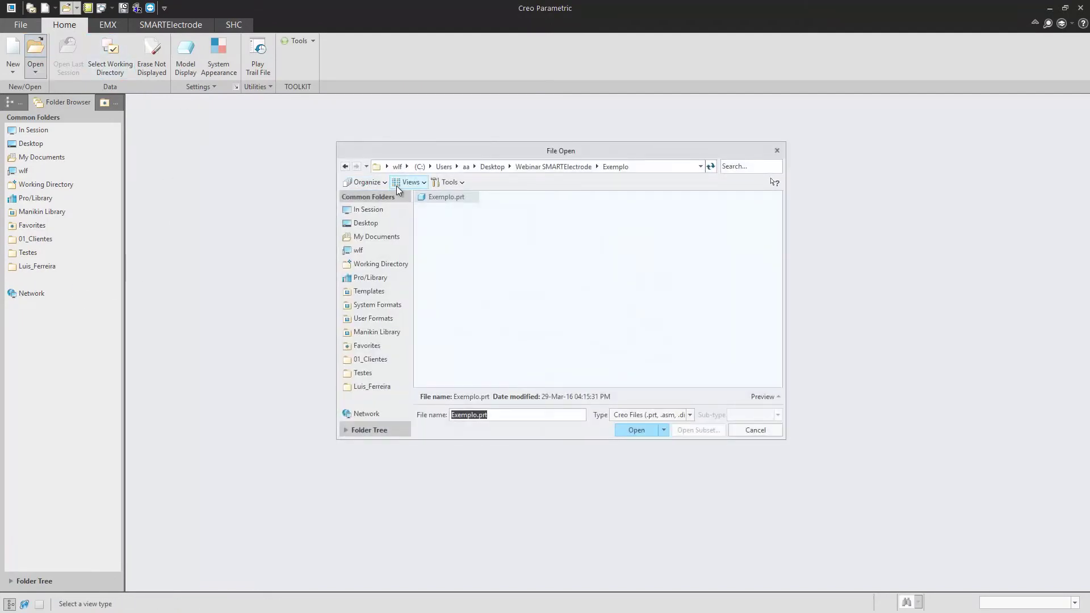
double_click(448, 197)
scroll(441, 328, "up", 2)
scroll(515, 321, "down", 2)
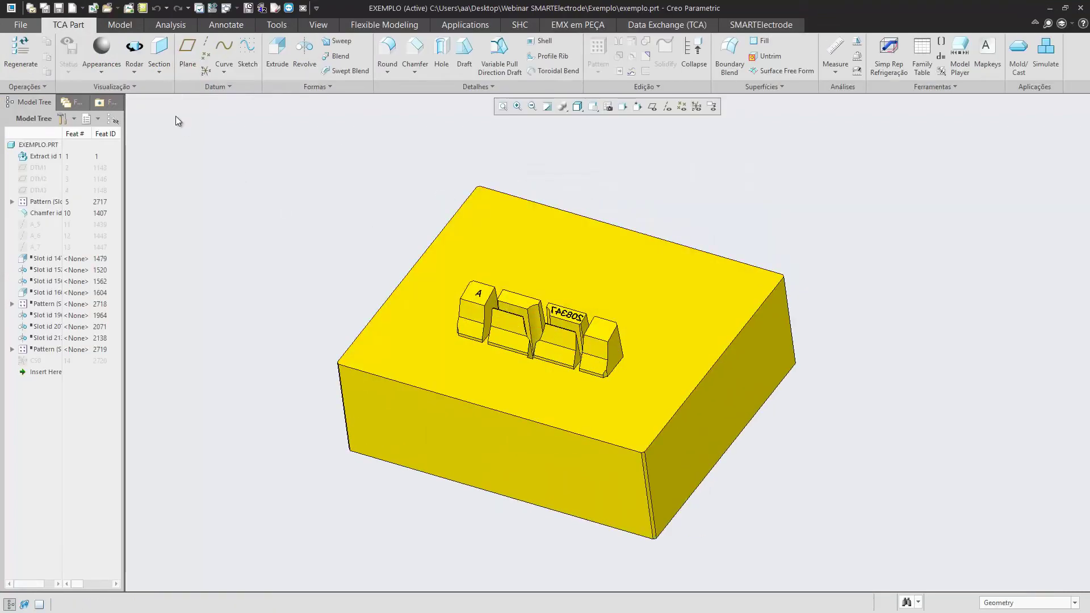
middle_click_drag(452, 237, 644, 316)
scroll(643, 315, "up", 2)
scroll(588, 277, "down", 1)
scroll(590, 280, "up", 1)
scroll(619, 331, "down", 2)
scroll(690, 284, "up", 2)
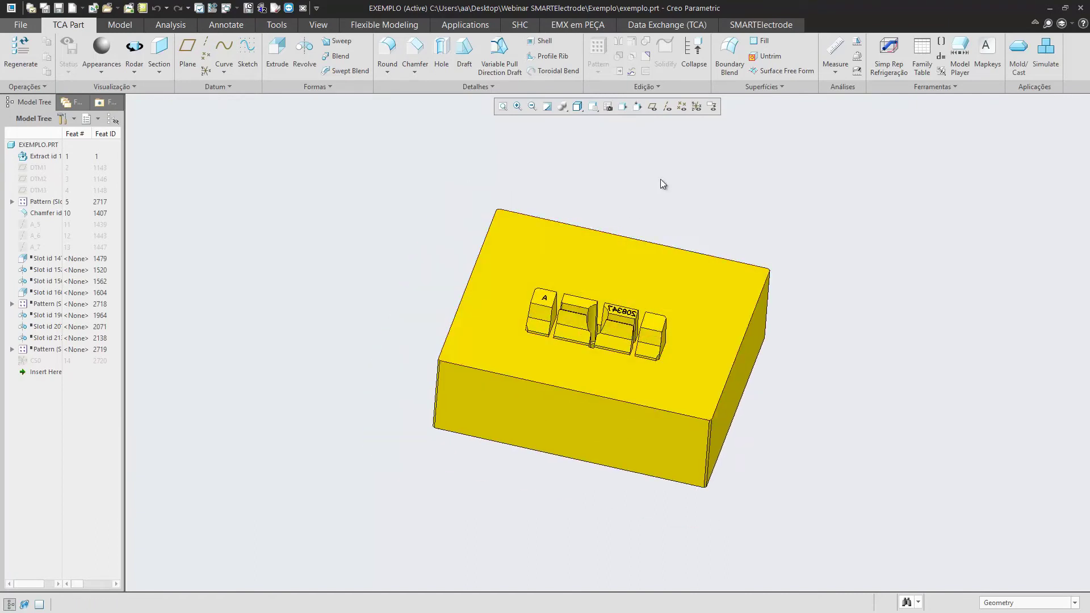
Step: Create a new SMARTElectrode project named EXEMPLO_SE_ASM from the EXEMPLO model, using mm and absolute accuracy 0.001
left_click(751, 25)
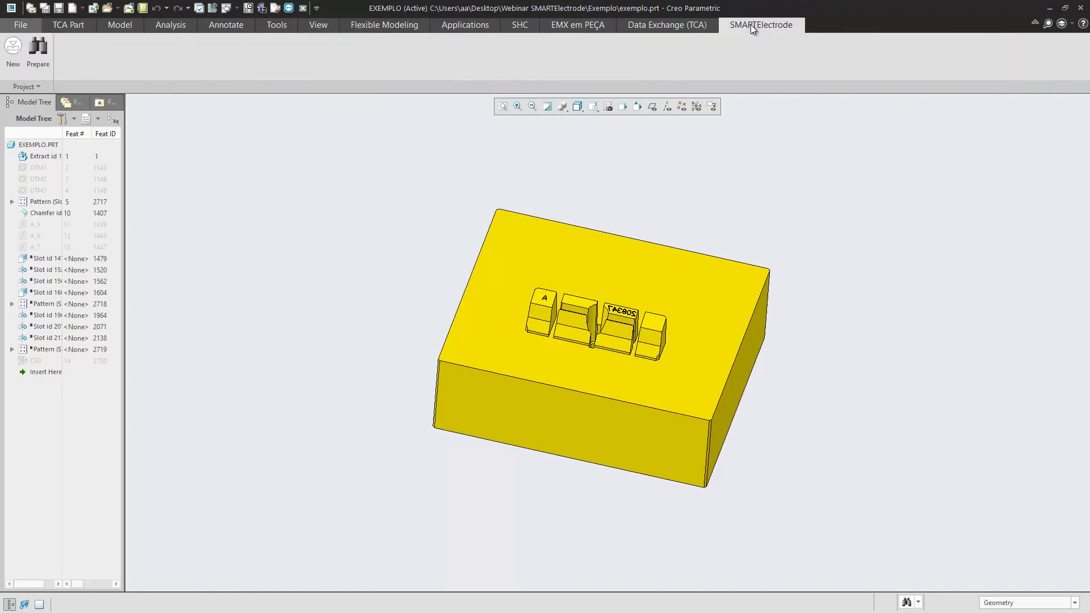
left_click(13, 59)
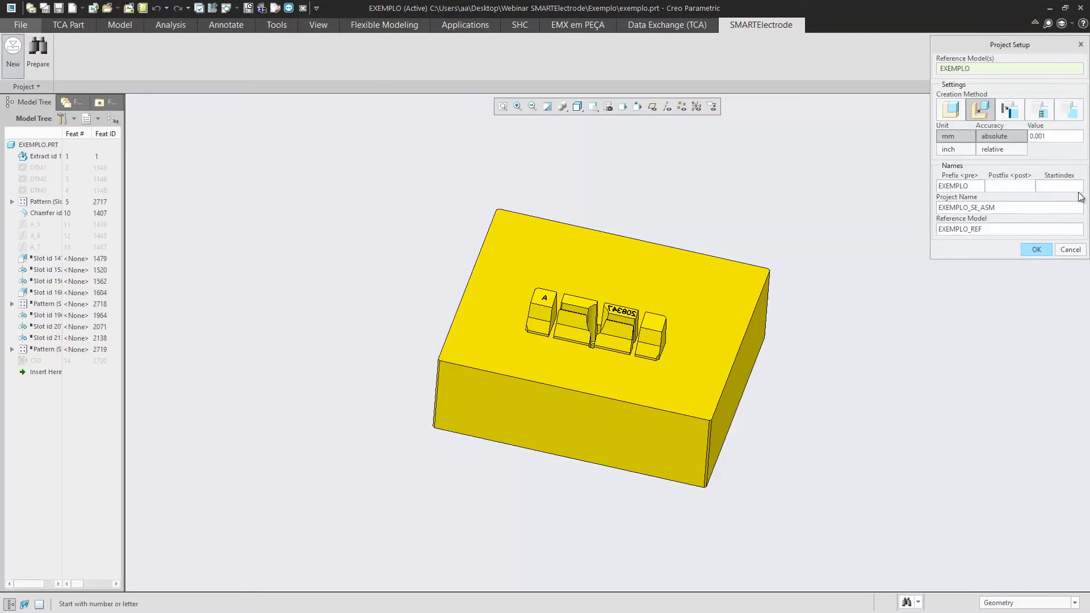
left_click_drag(995, 44, 891, 52)
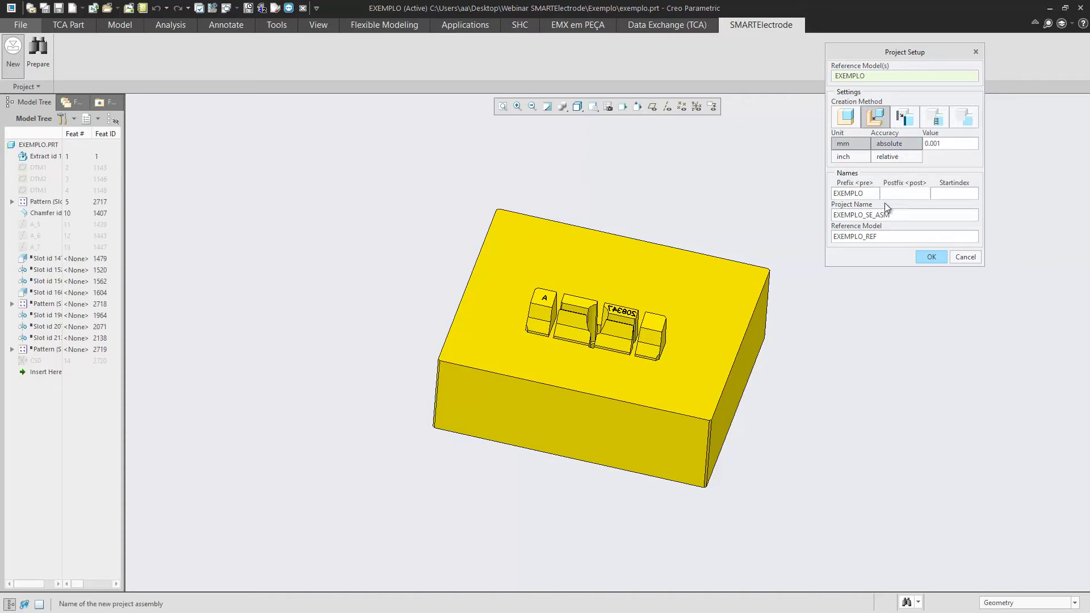
left_click(931, 257)
Step: Widen the name column of the model tree so that the full feature names fit
middle_click_drag(572, 275, 708, 250)
scroll(702, 257, "up", 2)
scroll(532, 298, "down", 2)
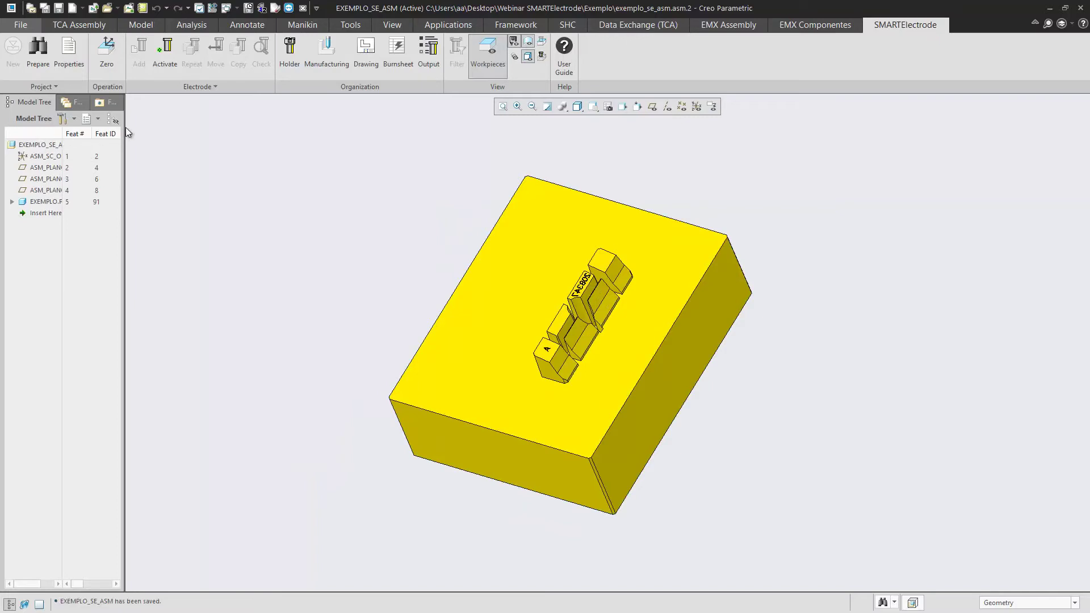
left_click_drag(62, 138, 95, 141)
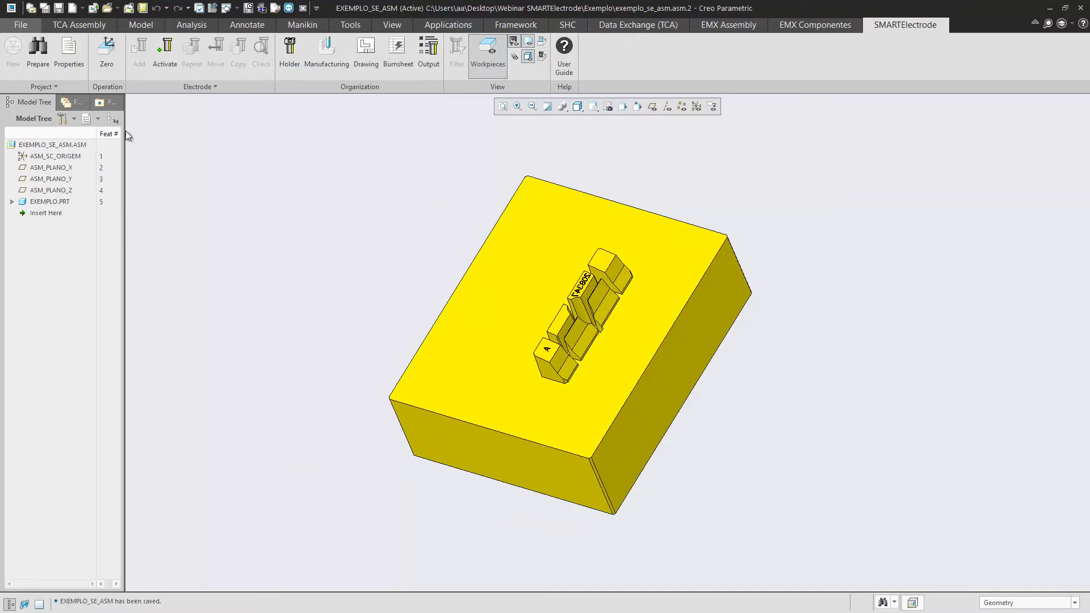
Step: Start a zero operation, generate coordinate systems on the workpiece's sides, and select SE_CSYS_107 as the zero
left_click(105, 54)
middle_click_drag(611, 335, 585, 310)
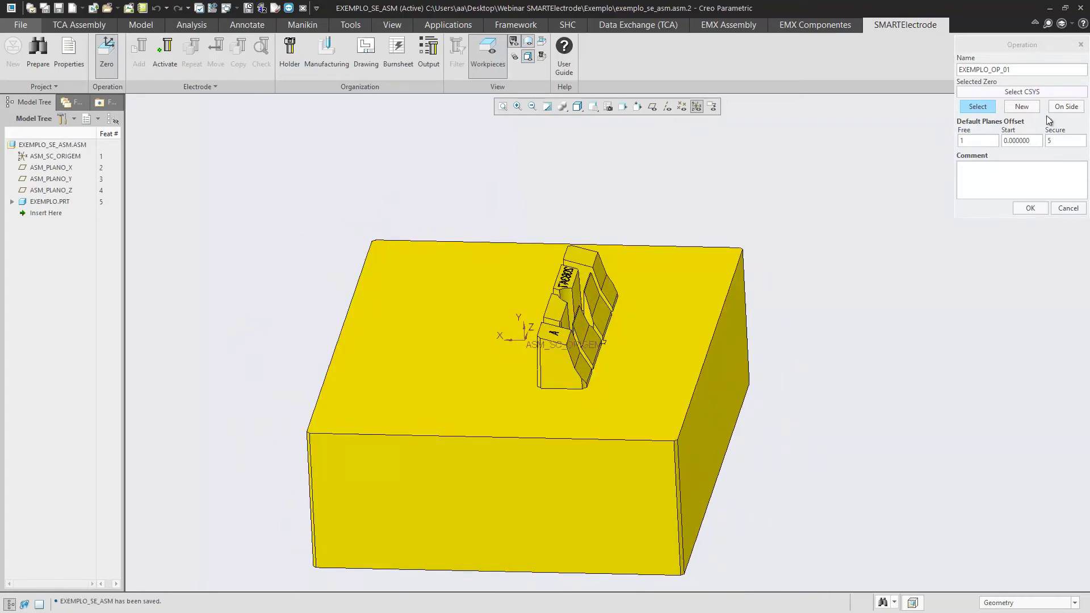
left_click(1063, 107)
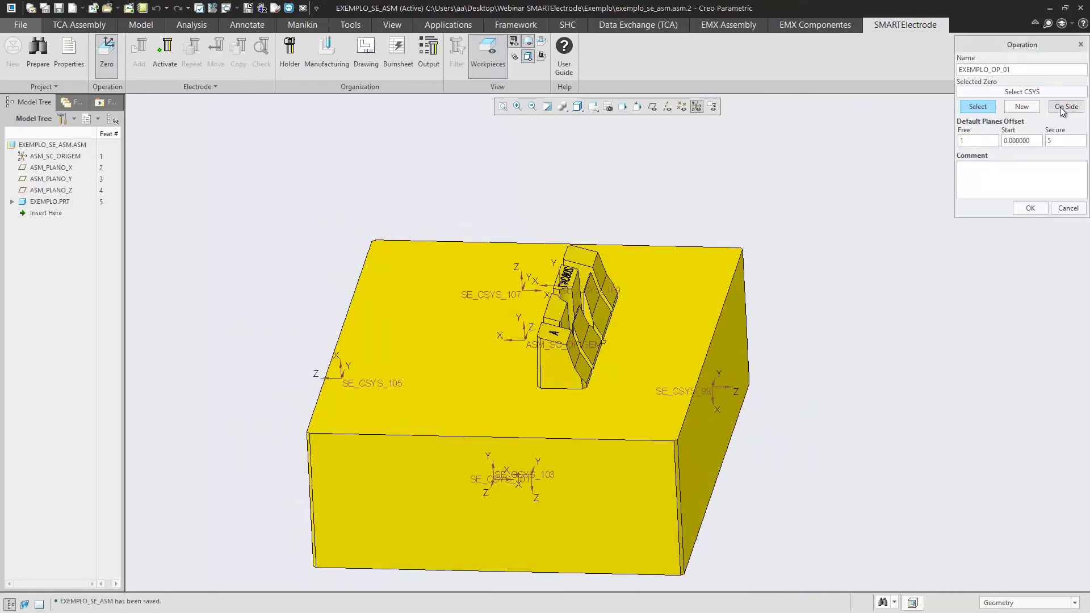
left_click(577, 245)
middle_click_drag(577, 245, 493, 251)
key("ctrl+s")
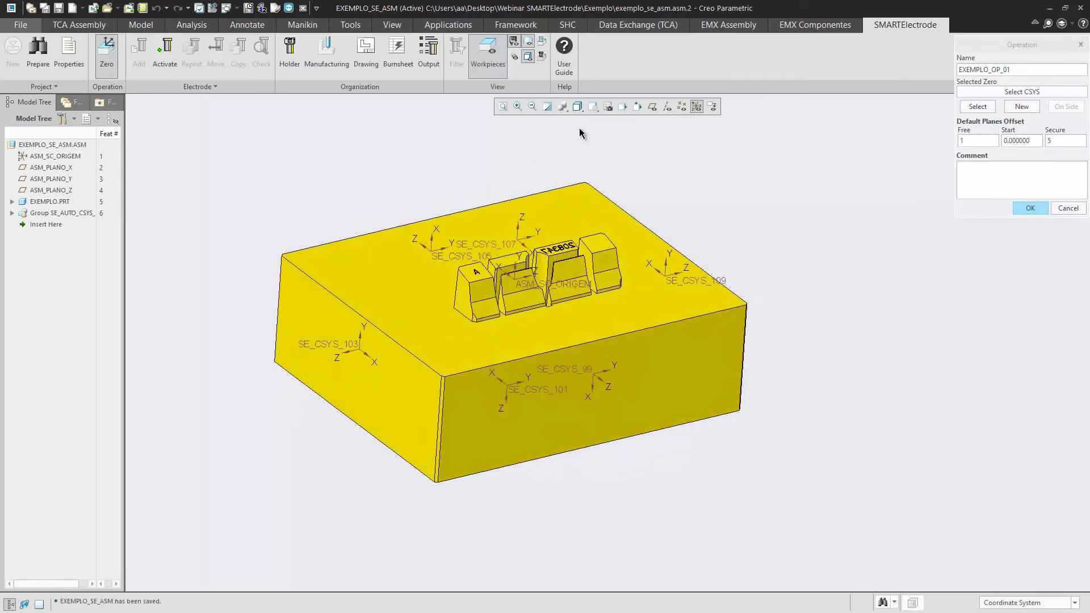
left_click(502, 244)
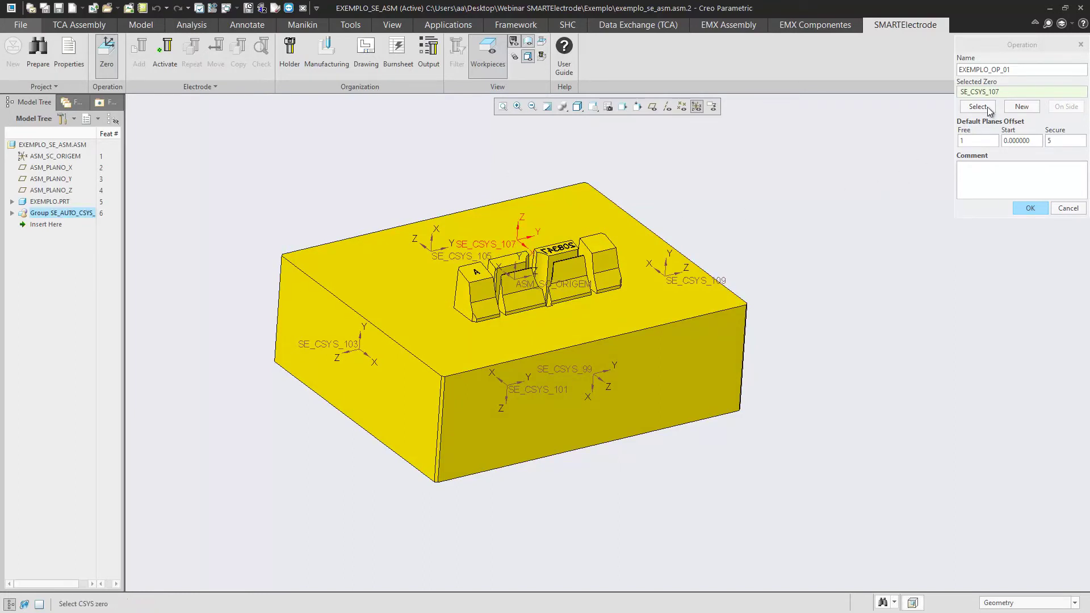
Step: Set the Free and Start default plane offsets to 5 and create the operation EXEMPLO_OP_01
double_click(981, 140)
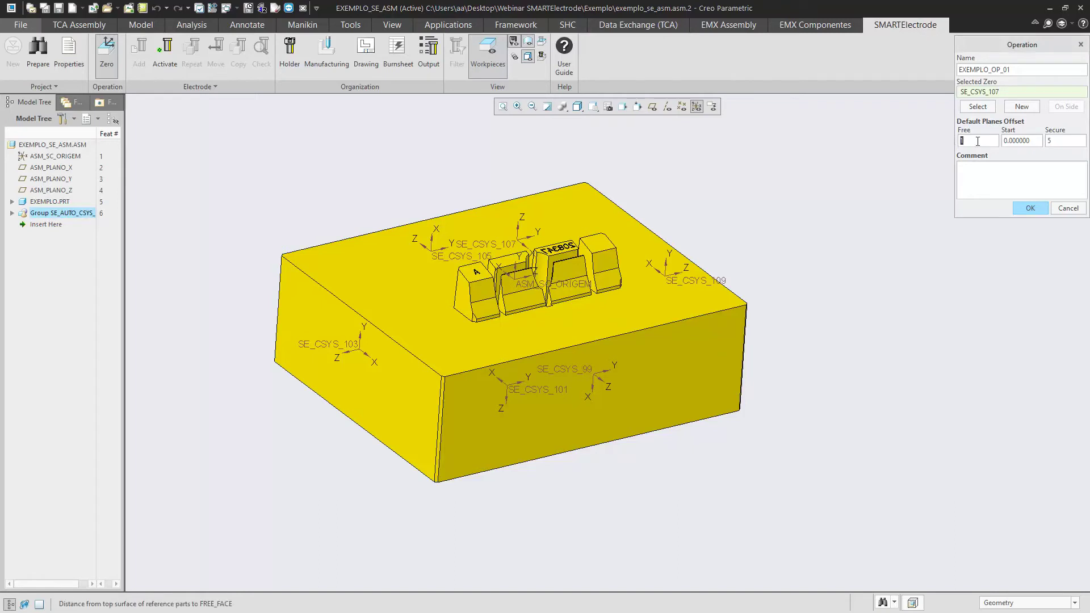
type("5")
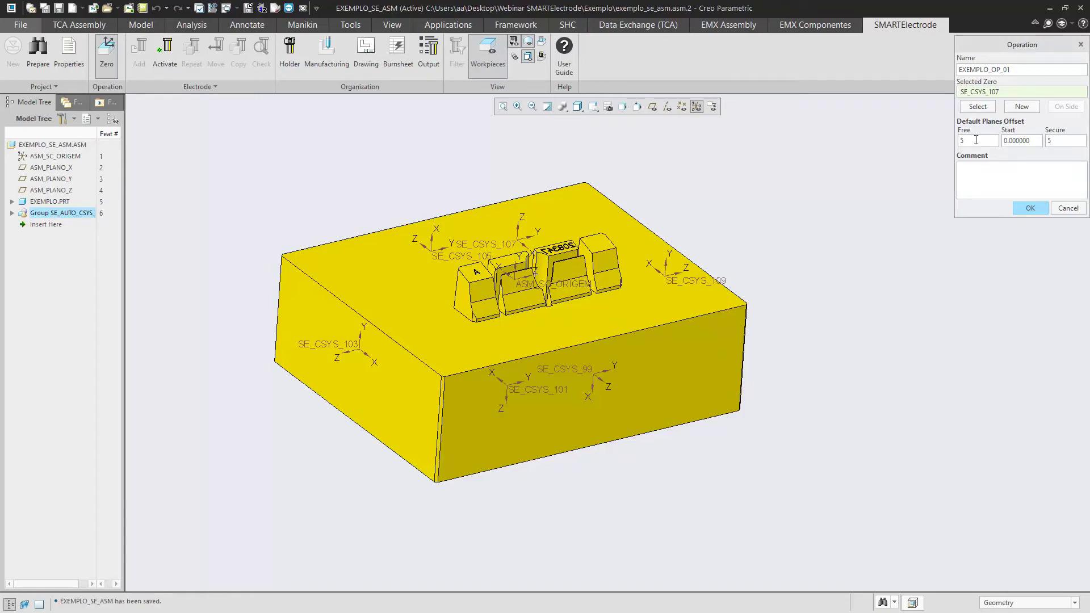
double_click(1006, 142)
type("5")
left_click(1032, 209)
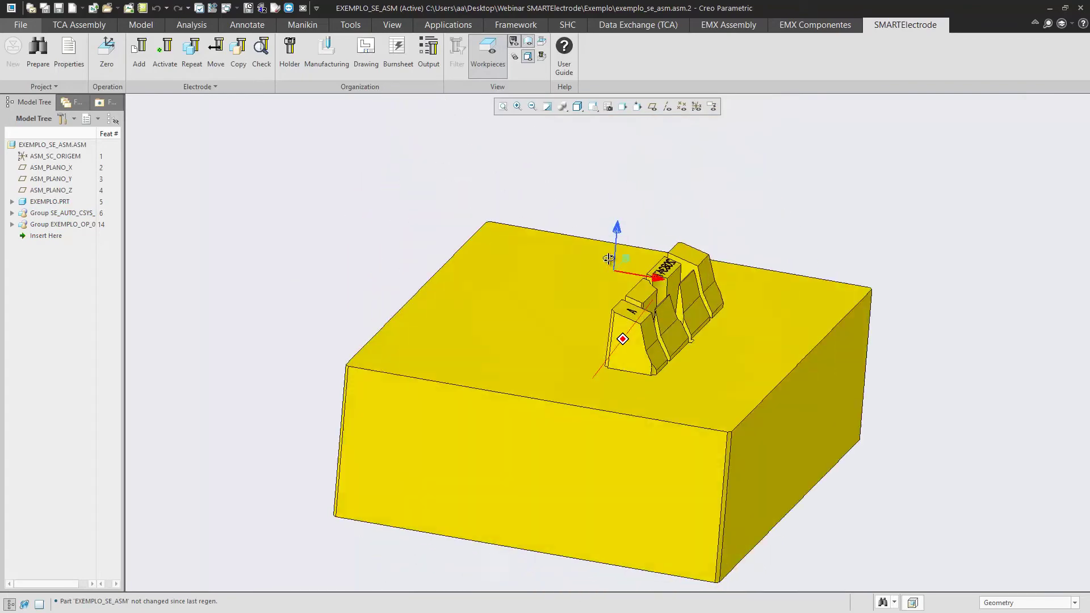
Step: Display the datum planes and examine the operation's offset planes above the workpiece
left_click(653, 106)
middle_click_drag(496, 285, 535, 238)
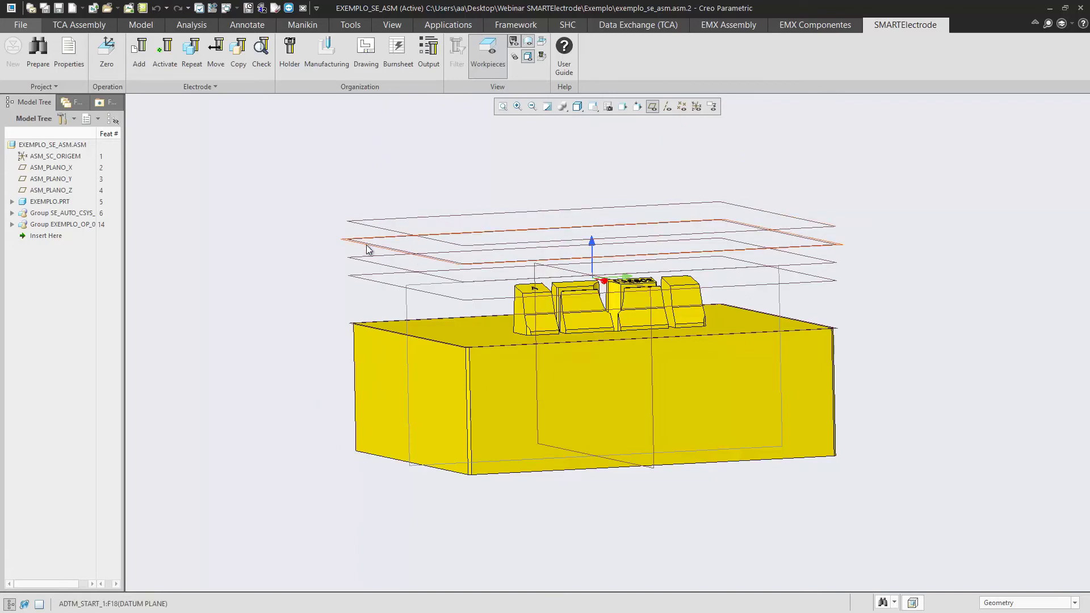
scroll(363, 285, "up", 1)
scroll(379, 286, "down", 1)
middle_click_drag(513, 234, 534, 212)
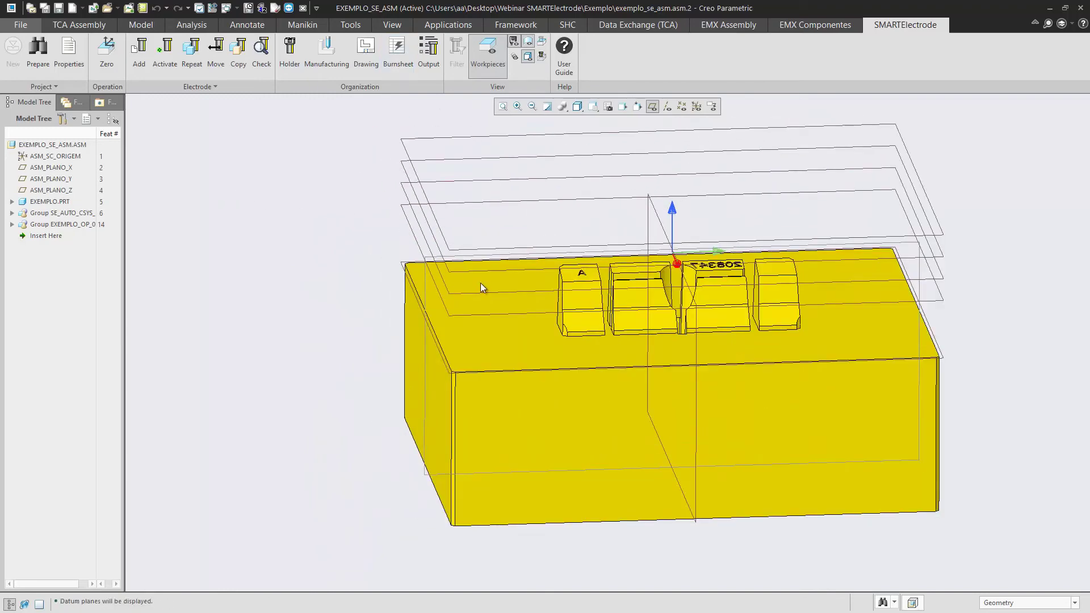
Step: Add a new electrode to the project and hide the datum planes
scroll(306, 166, "down", 2)
left_click(139, 61)
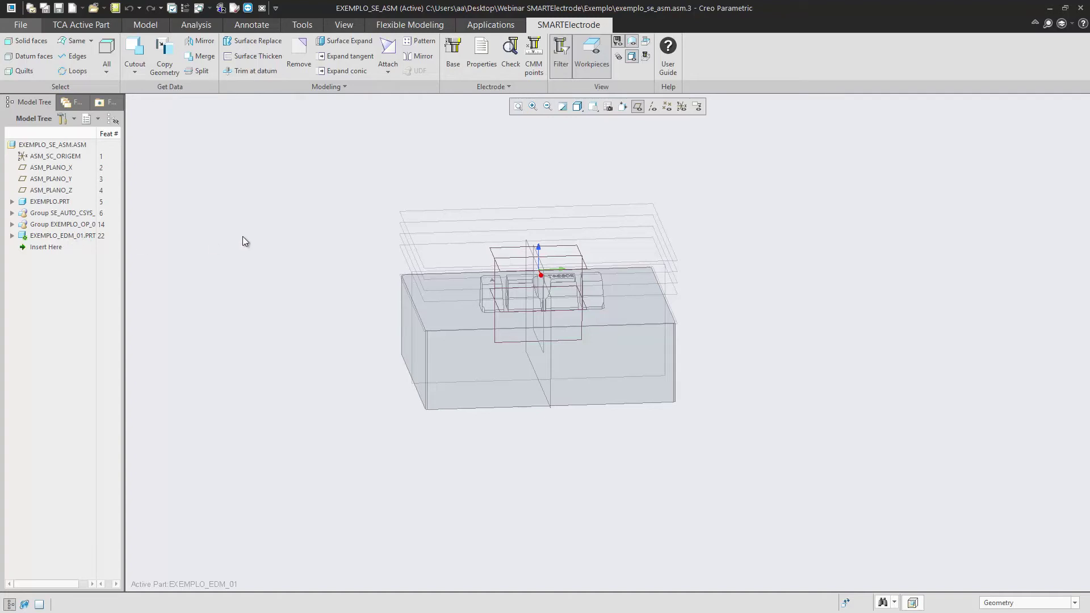
scroll(500, 289, "down", 2)
scroll(568, 176, "down", 2)
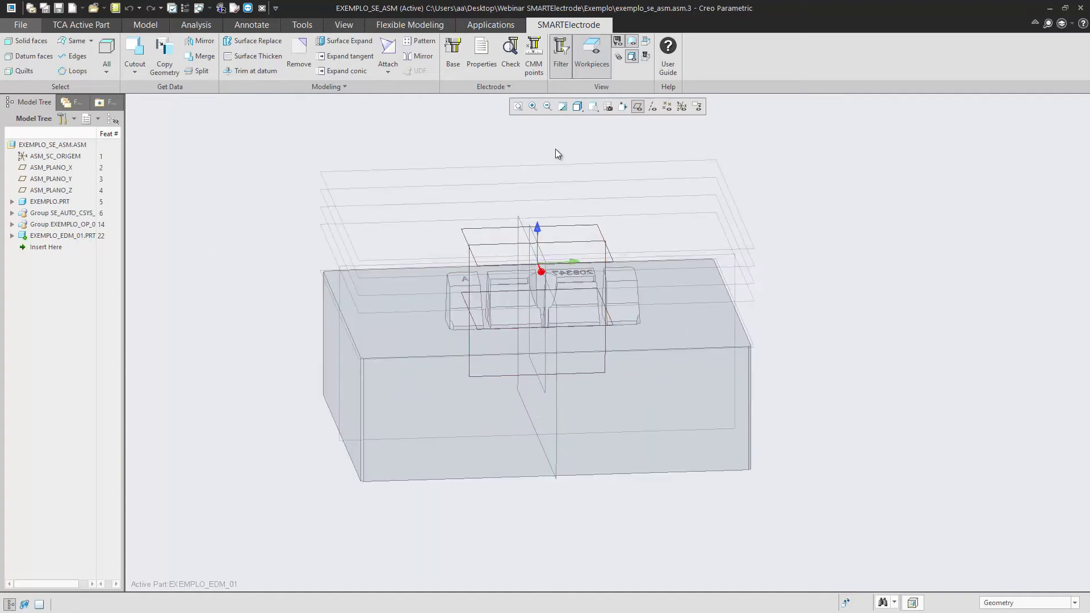
left_click(637, 106)
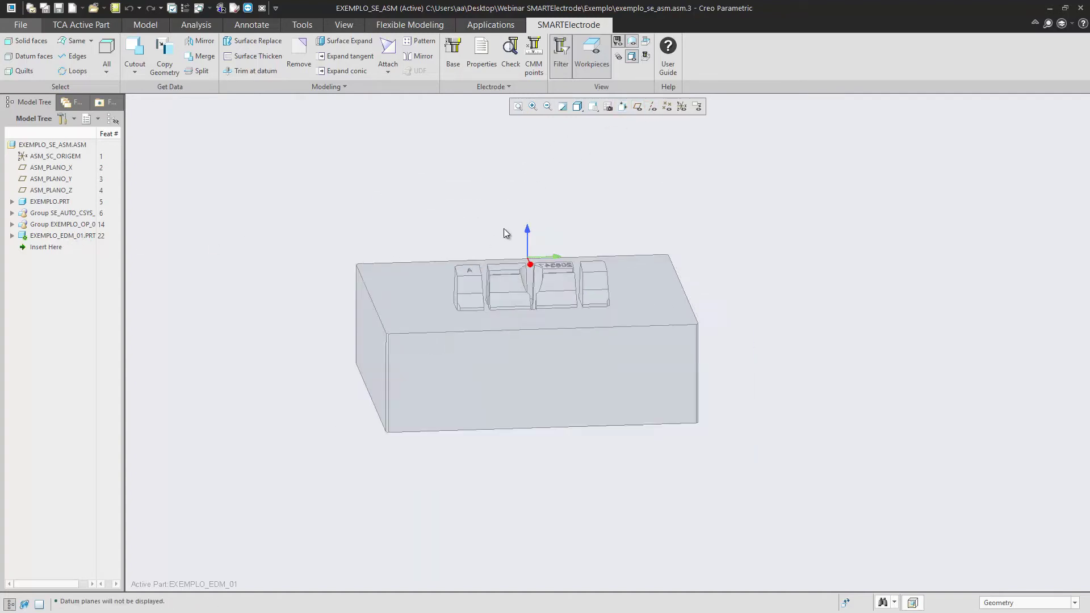
Step: Copy the facing side surfaces of the narrow gap beside the block marked A into the electrode as burn faces
scroll(503, 228, "down", 2)
left_click(162, 54)
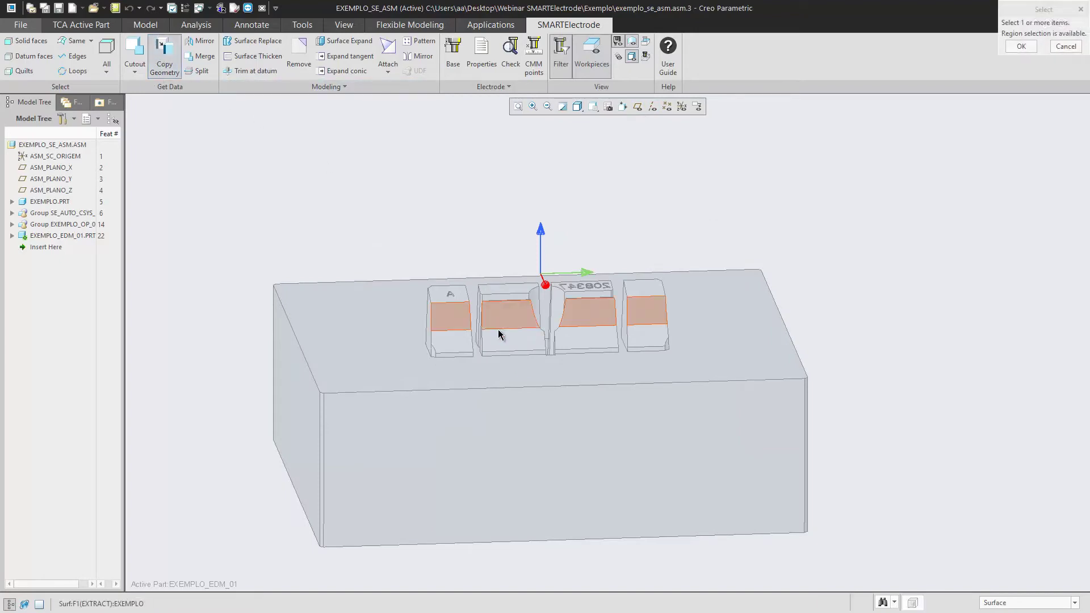
scroll(472, 322, "down", 2)
scroll(445, 311, "down", 2)
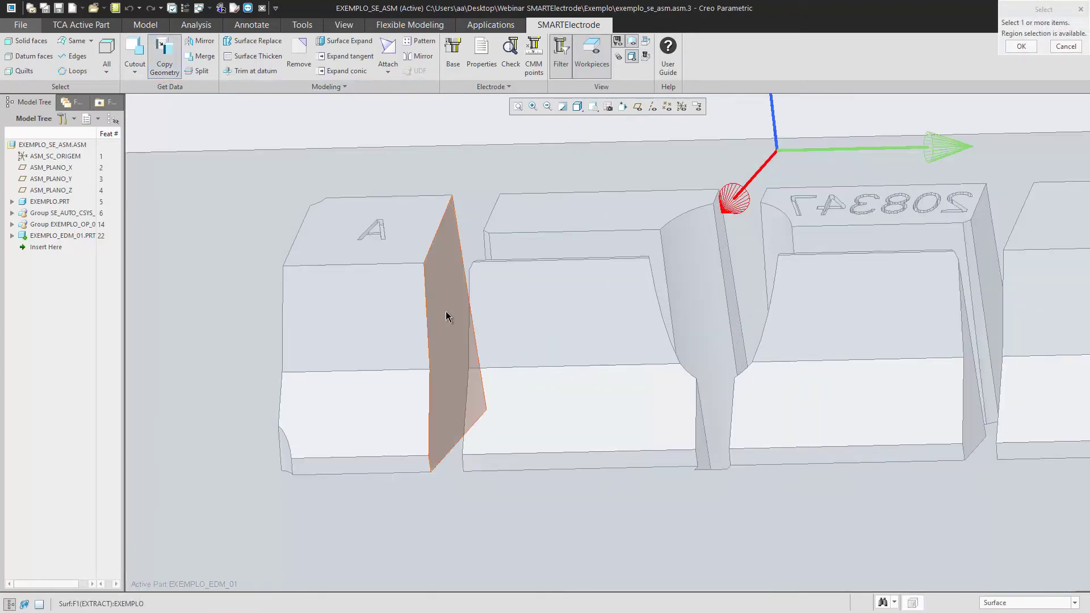
left_click(511, 300)
scroll(512, 300, "up", 1)
left_click(444, 258)
left_click(1021, 46)
Step: Expand the electrode part EXEMPLO_EDM_01 in the model tree and review its copied burn faces
middle_click_drag(428, 307, 471, 329)
left_click(13, 236)
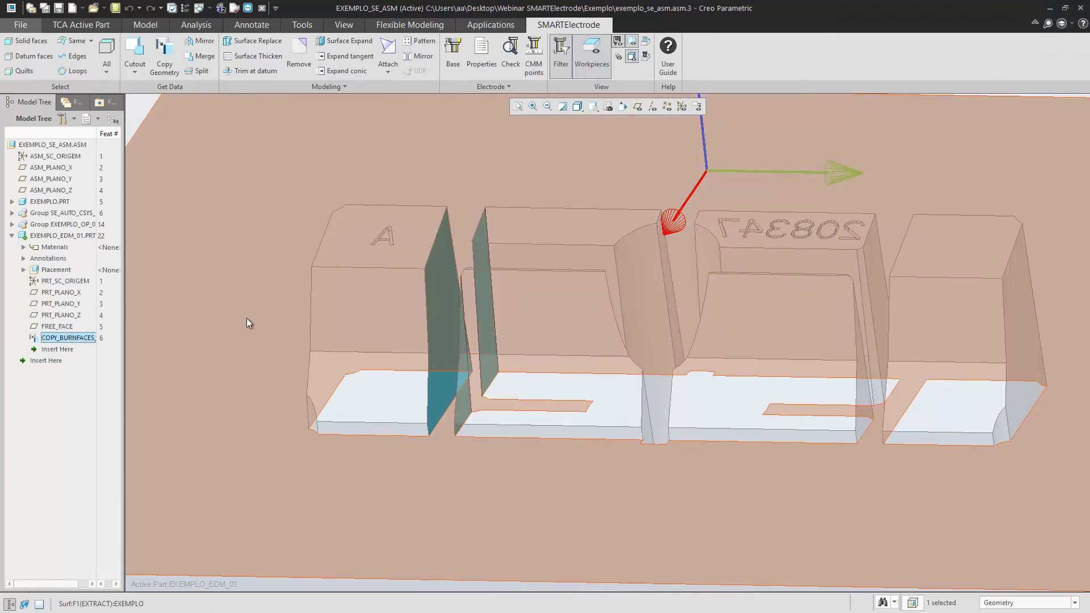
scroll(410, 328, "up", 5)
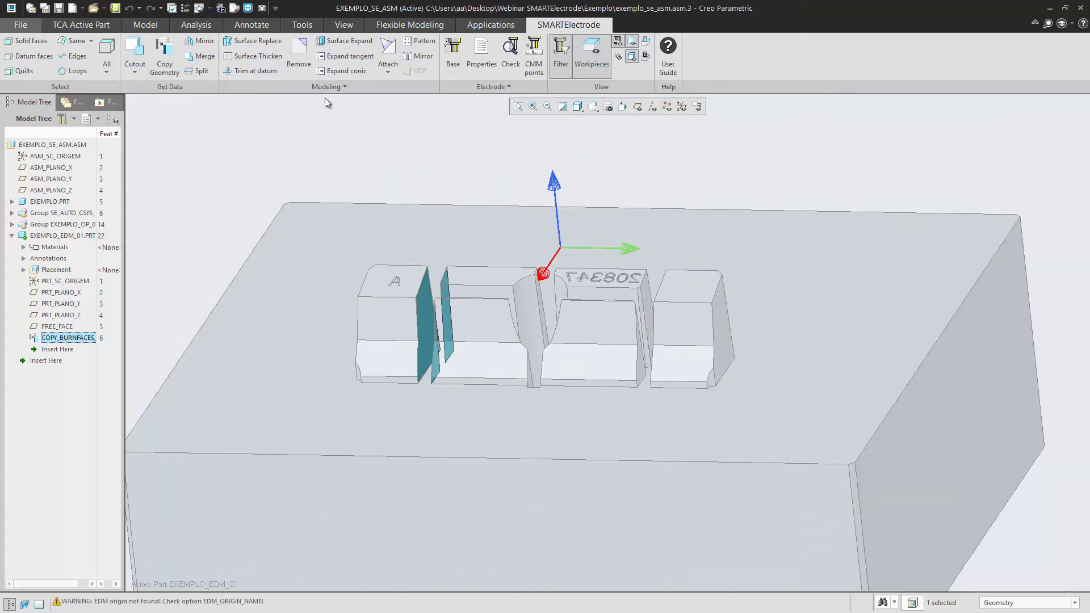
Step: Start a user-defined cutout around the copied burn faces and extend its box past the front edge of the gap
left_click(131, 70)
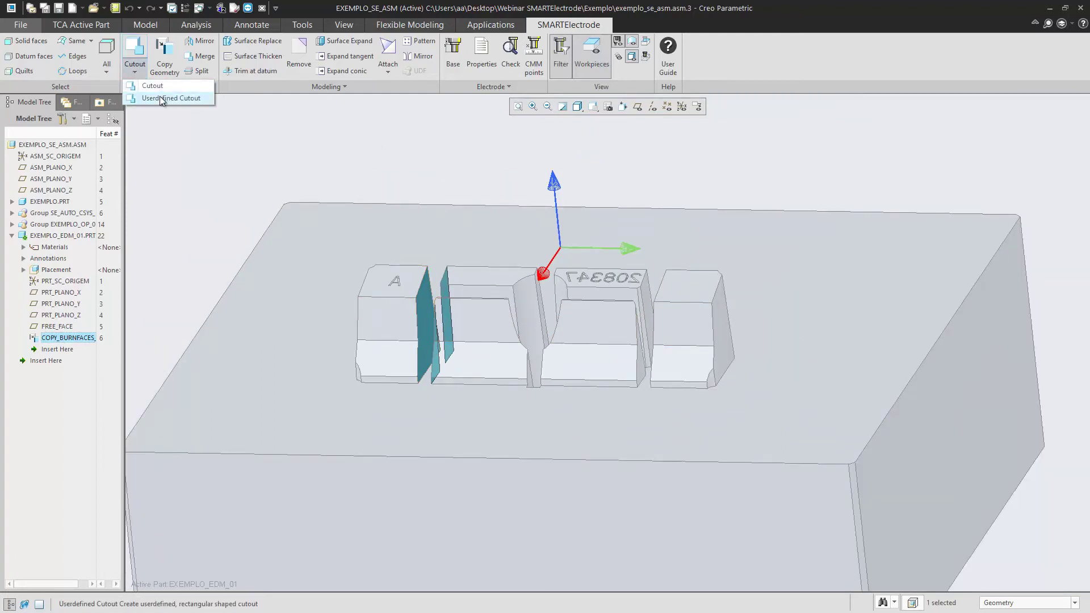
left_click(161, 99)
scroll(428, 373, "down", 3)
mouse_move(438, 342)
middle_mouse_down()
mouse_move(467, 331)
mouse_move(455, 301)
mouse_move(450, 319)
mouse_move(421, 319)
mouse_move(445, 329)
middle_mouse_up()
scroll(457, 195, "up", 1)
scroll(452, 235, "down", 2)
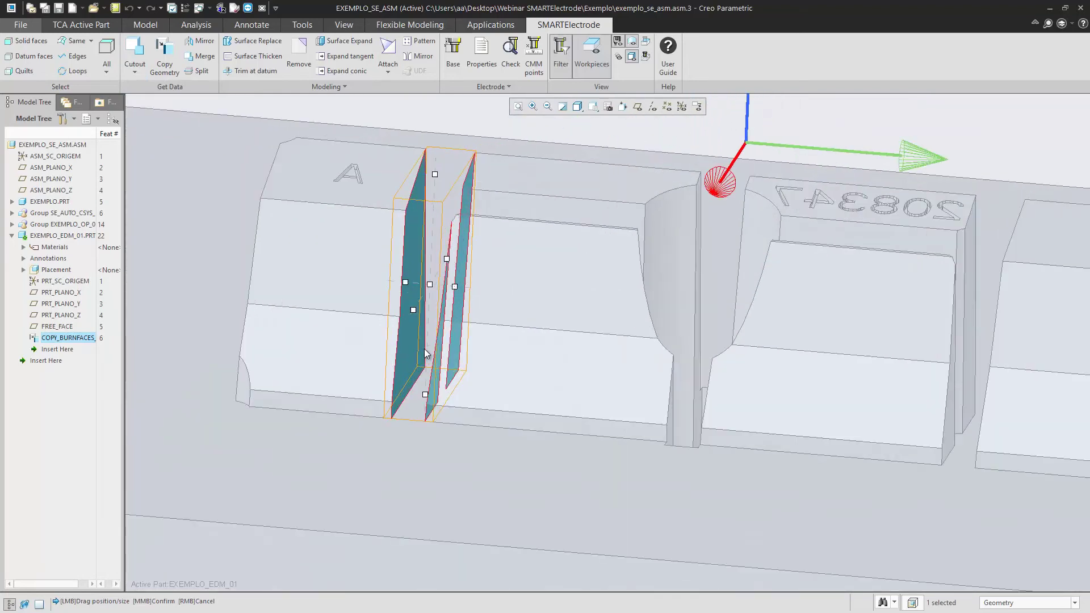
scroll(432, 233, "up", 1)
scroll(426, 310, "down", 1)
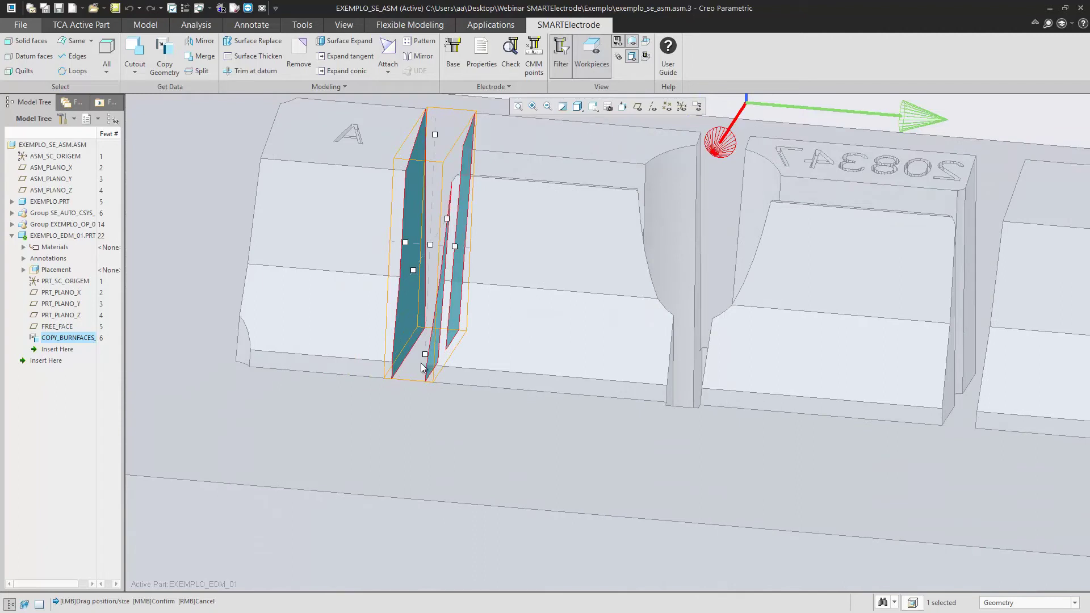
scroll(438, 333, "down", 1)
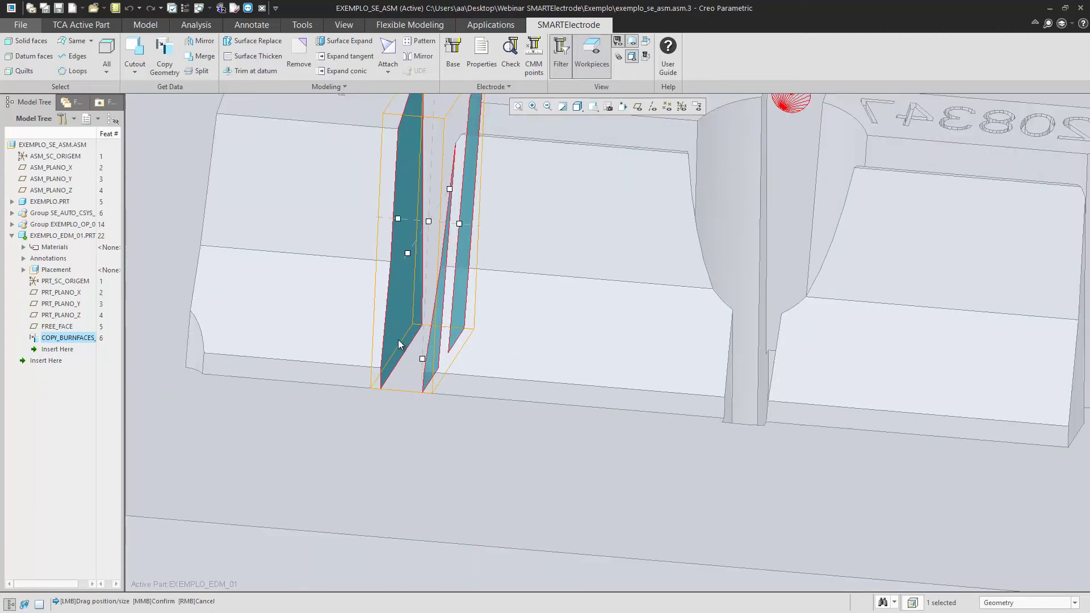
left_click_drag(422, 363, 421, 374)
scroll(376, 396, "up", 2)
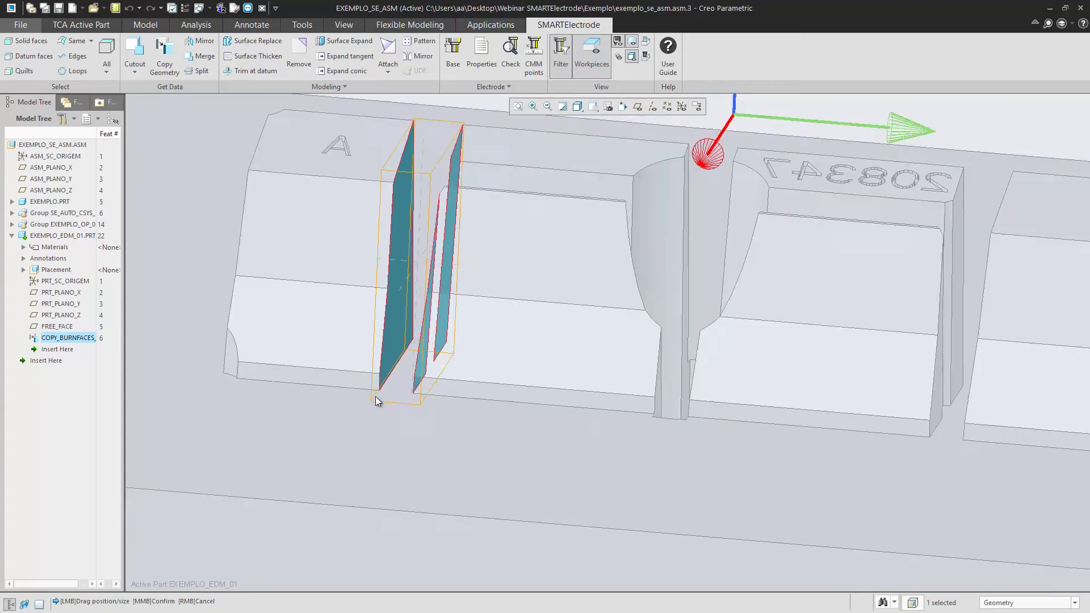
Step: Widen the cutout box sideways beyond the burn faces on both sides of the gap and create the electrode block
scroll(404, 288, "down", 1)
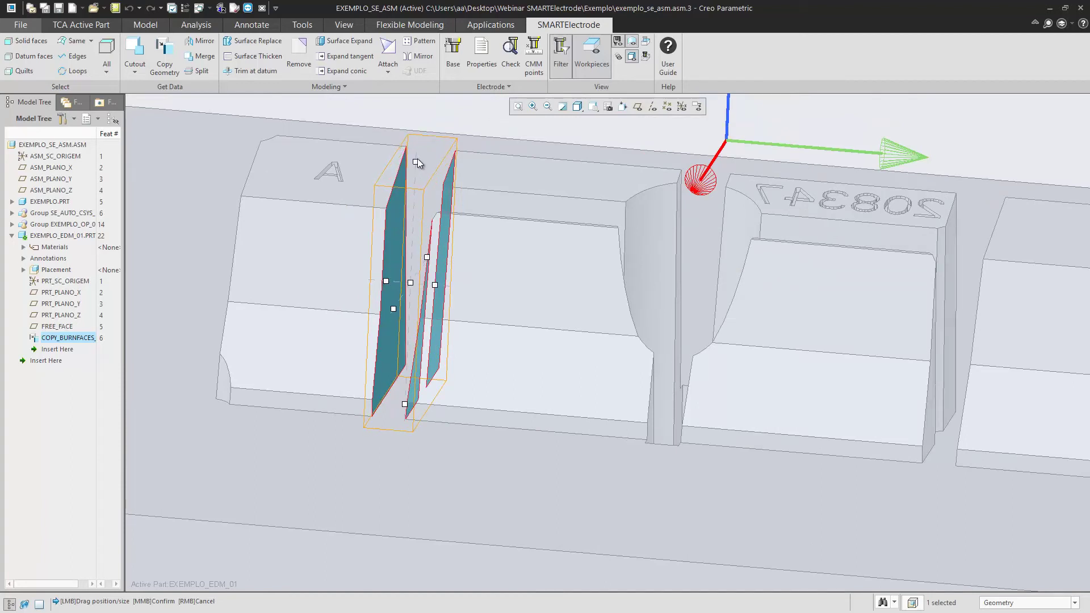
left_click_drag(436, 285, 377, 279)
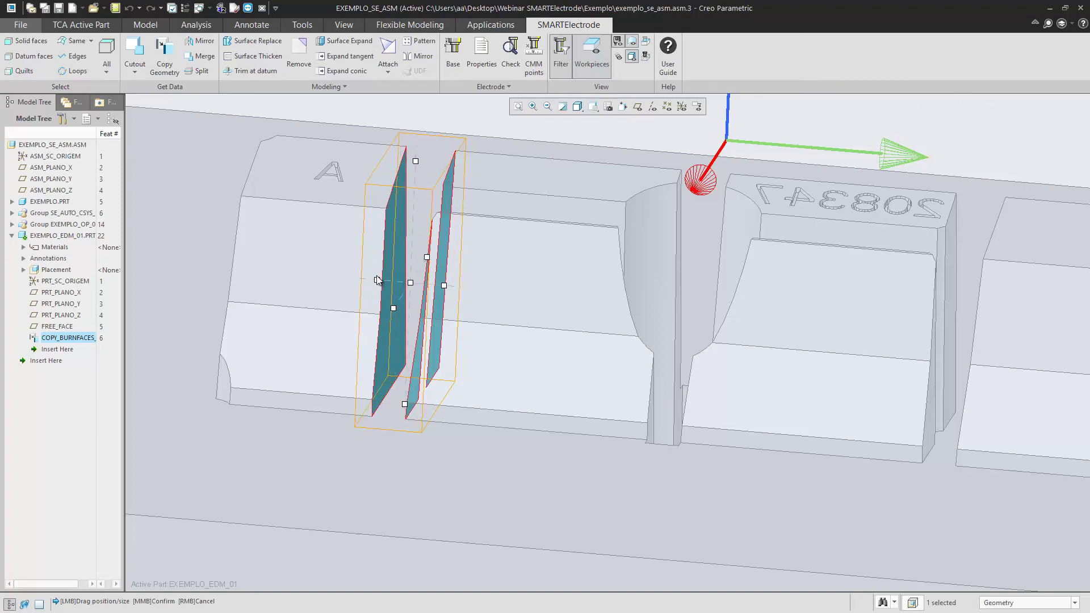
scroll(474, 336, "up", 2)
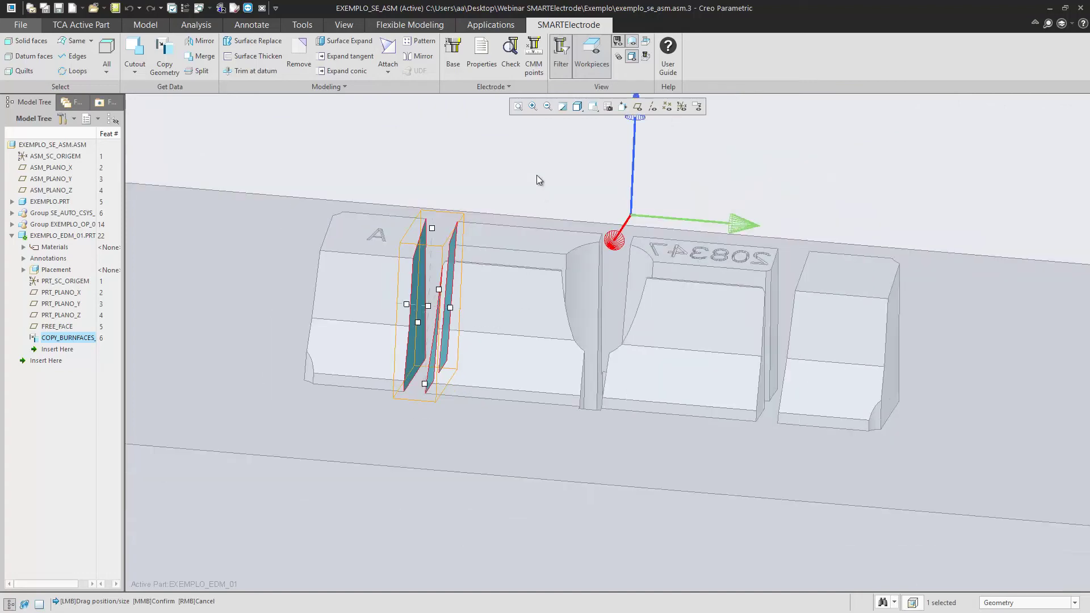
middle_click(536, 175)
scroll(422, 253, "up", 2)
scroll(422, 253, "down", 2)
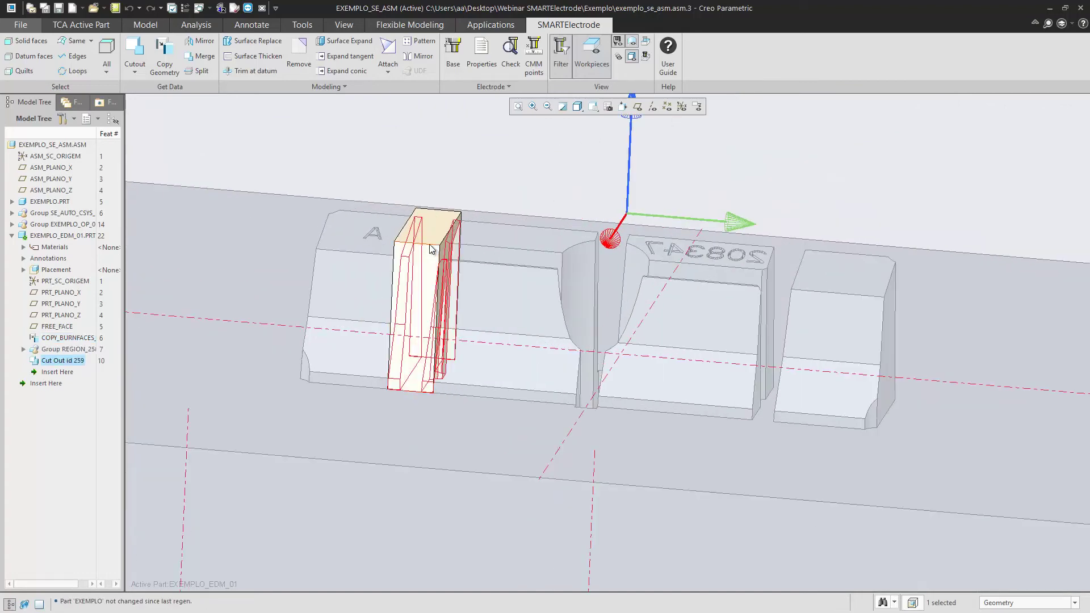
Step: Examine the new electrode block and its burn faces against the workpiece from several sides
middle_click_drag(433, 244, 450, 243)
left_click(476, 205)
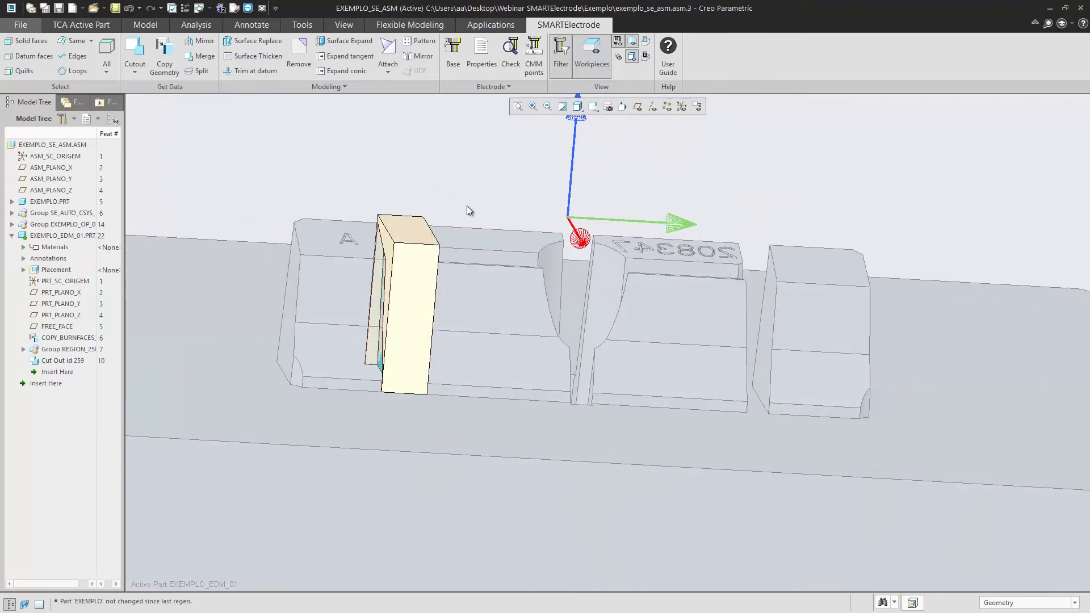
mouse_move(464, 213)
middle_mouse_down()
mouse_move(382, 189)
mouse_move(397, 195)
middle_mouse_up()
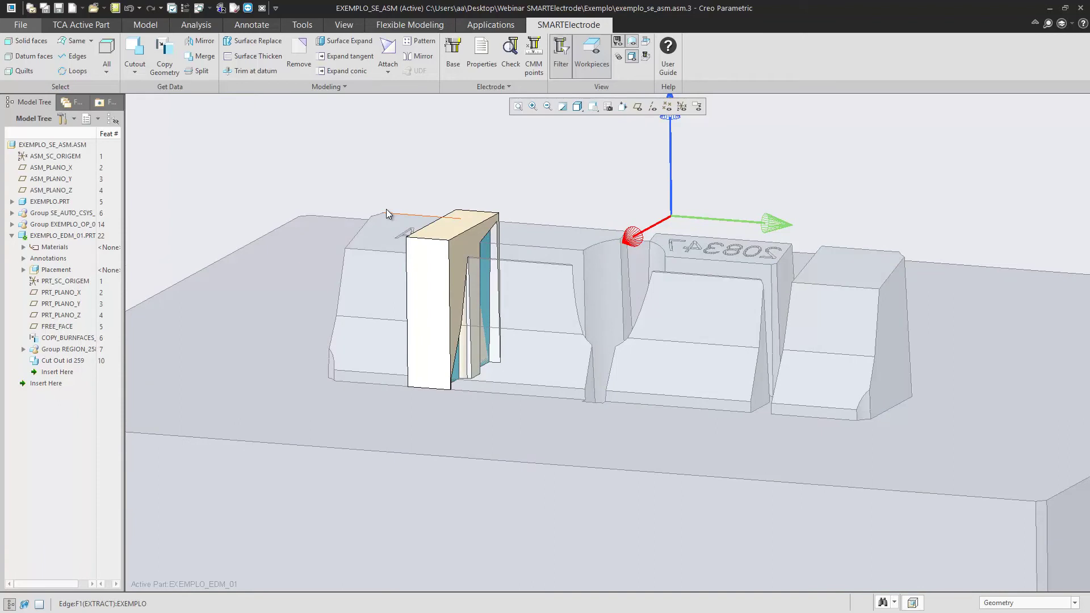
scroll(462, 190, "up", 1)
scroll(464, 195, "down", 1)
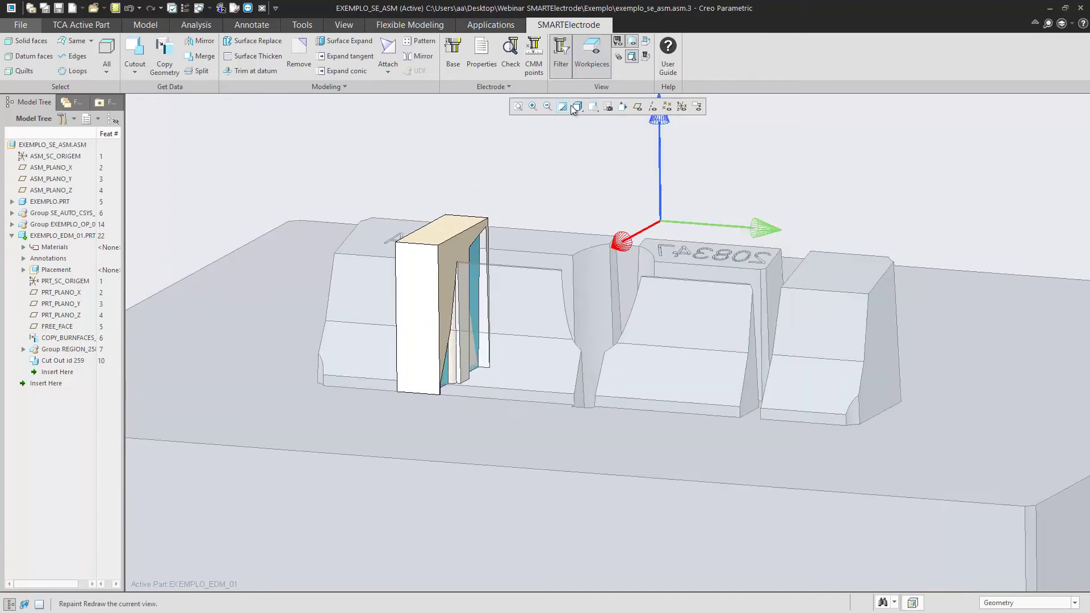
left_click(594, 67)
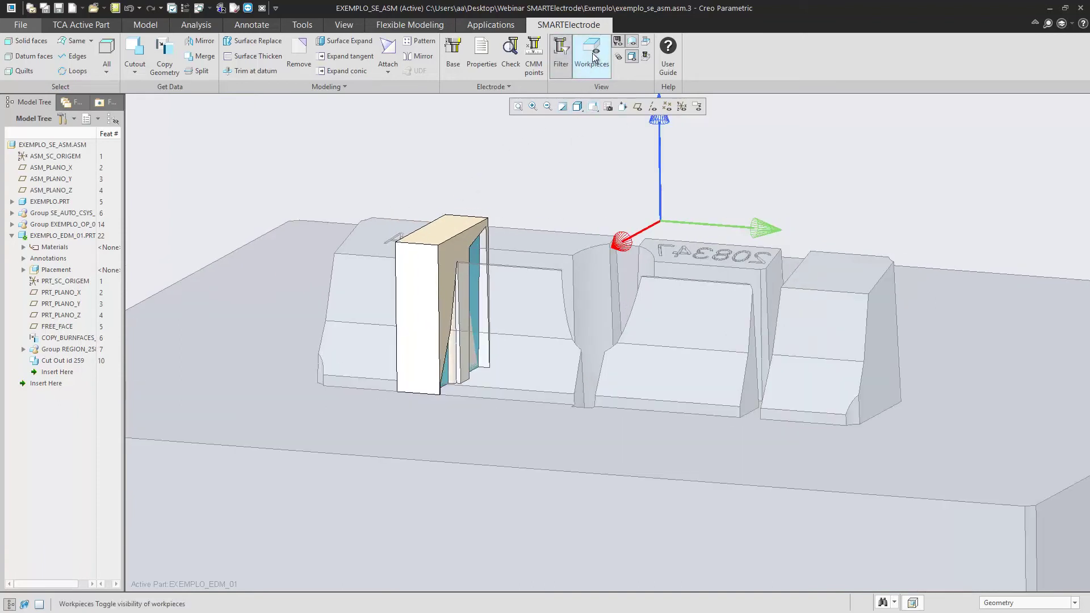
scroll(571, 189, "up", 1)
middle_click_drag(508, 173, 584, 188, "shift")
scroll(568, 190, "up", 2)
scroll(568, 190, "down", 2)
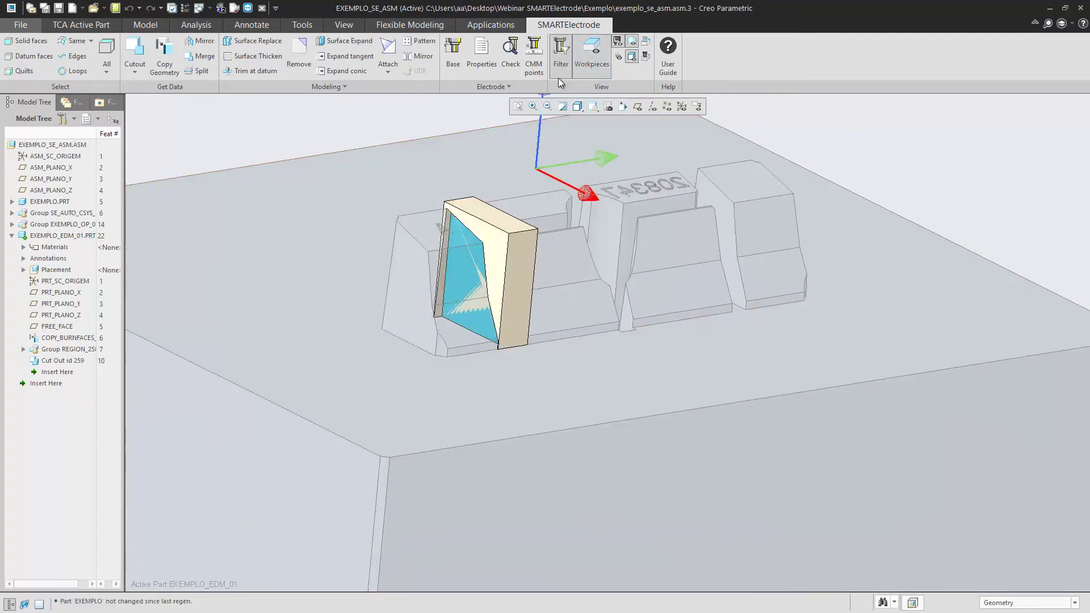
scroll(544, 183, "up", 2)
middle_click_drag(507, 215, 434, 200)
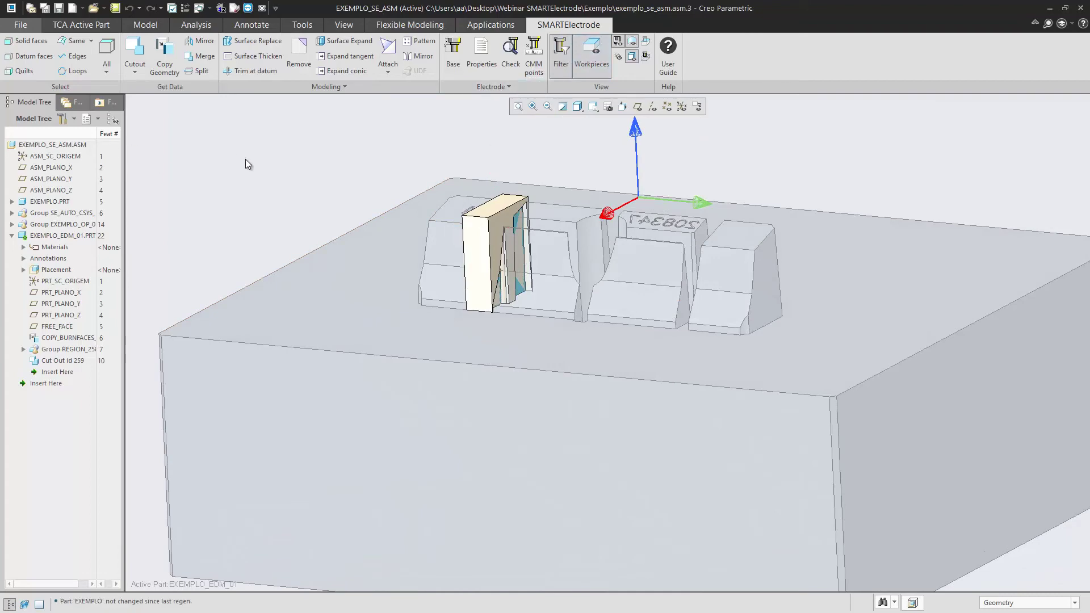
Step: Activate the top-level assembly, and return to editing the electrode part EXEMPLO_EDM_01
key("ctrl+a")
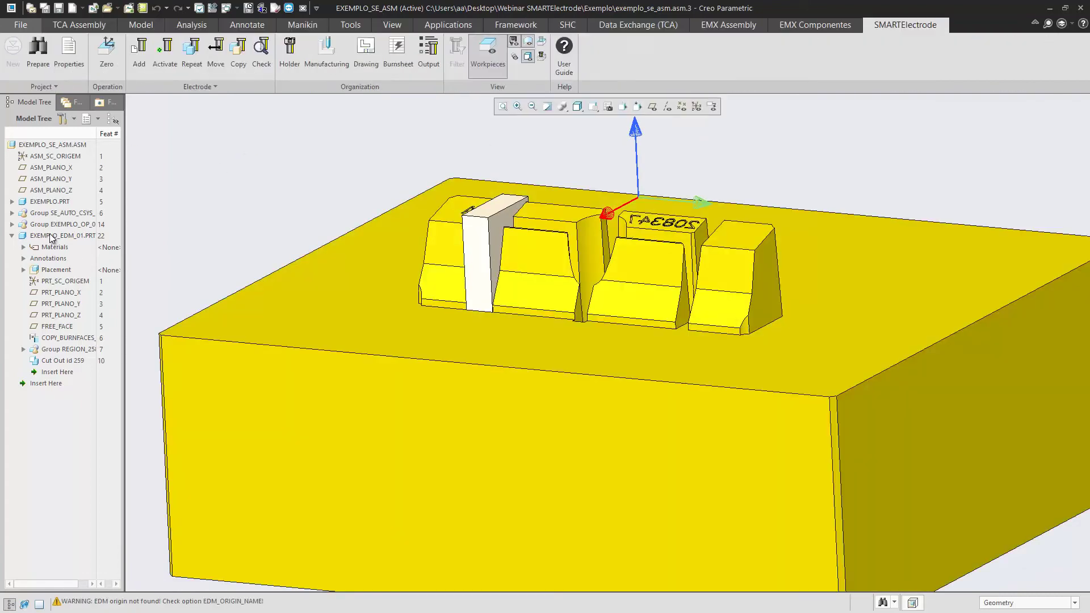
left_click(51, 238)
left_click(164, 51)
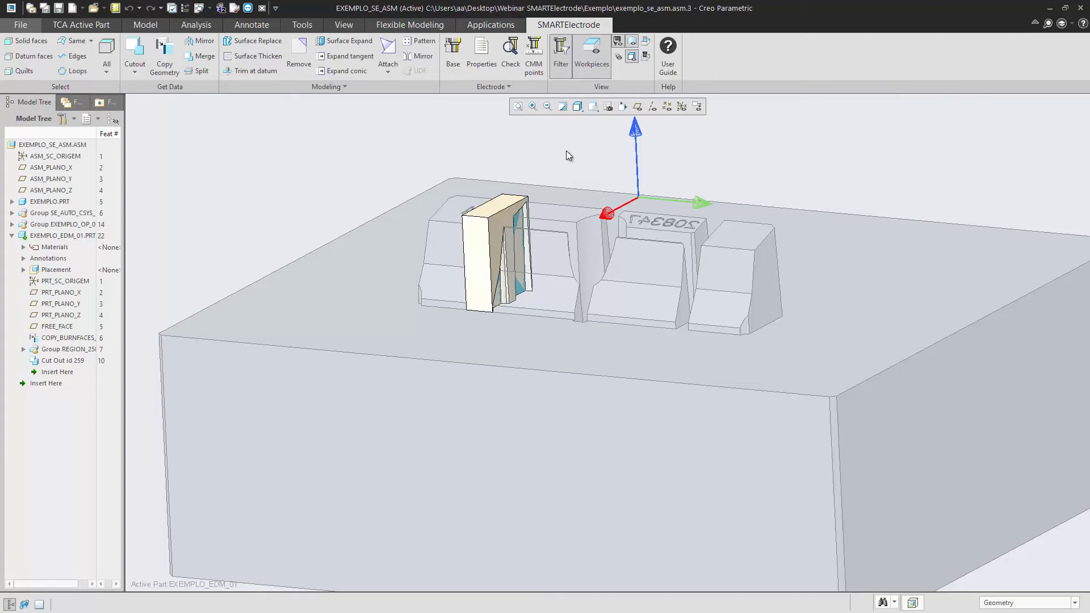
Step: Hide the workpiece EXEMPLO.PRT so that only the electrode is displayed
scroll(567, 151, "down", 1)
scroll(541, 260, "up", 1)
scroll(541, 260, "down", 1)
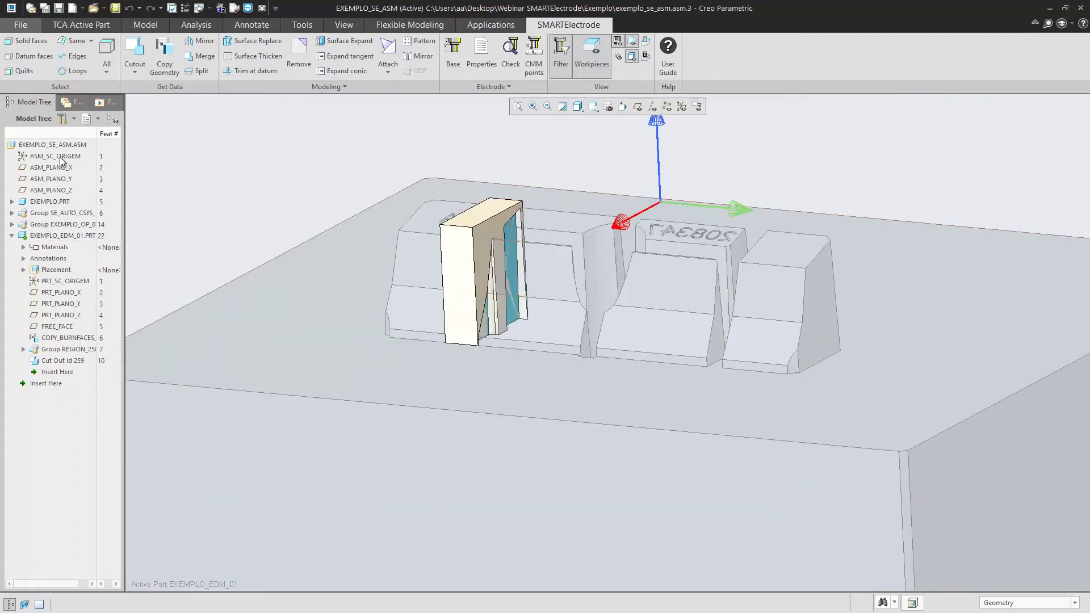
left_click(50, 204)
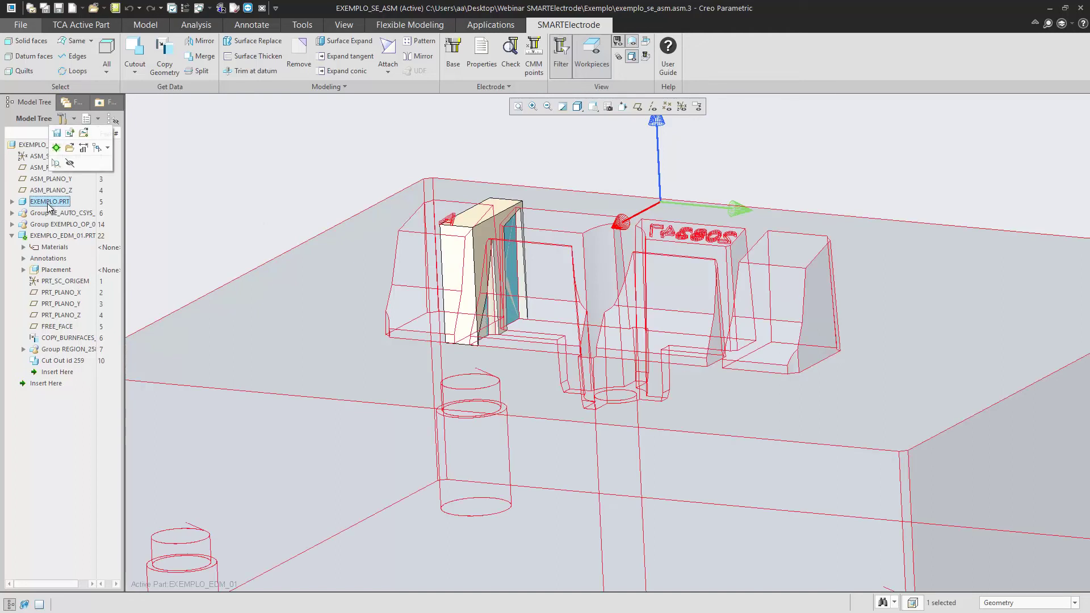
left_click(70, 164)
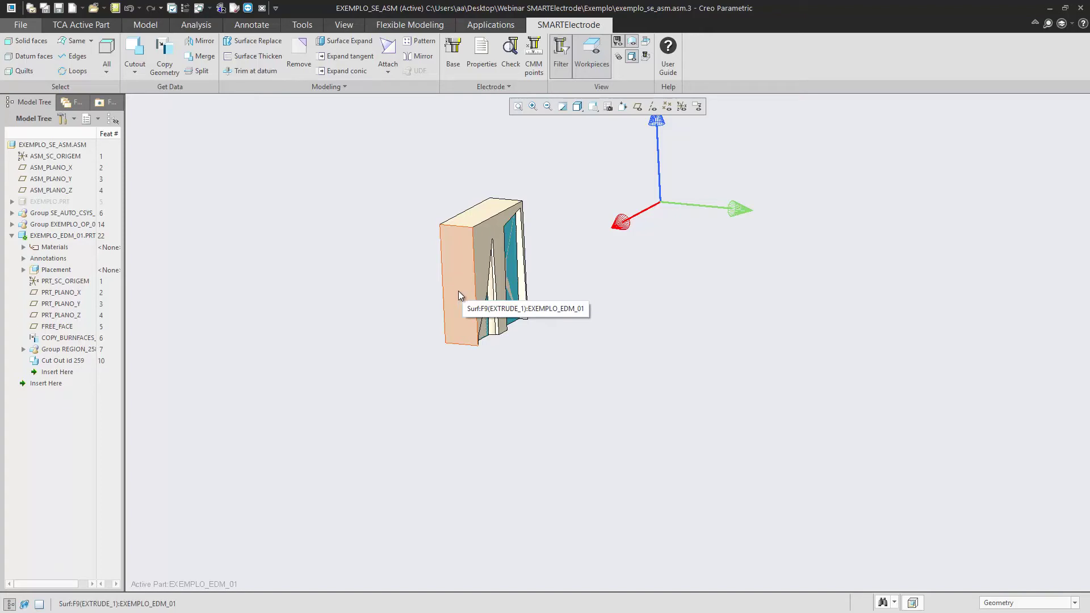
Step: Trim the electrode solid at a datum plane on the four-sided burn face next to the triangular one
scroll(505, 248, "down", 3)
middle_click_drag(489, 275, 472, 239)
scroll(421, 330, "up", 2)
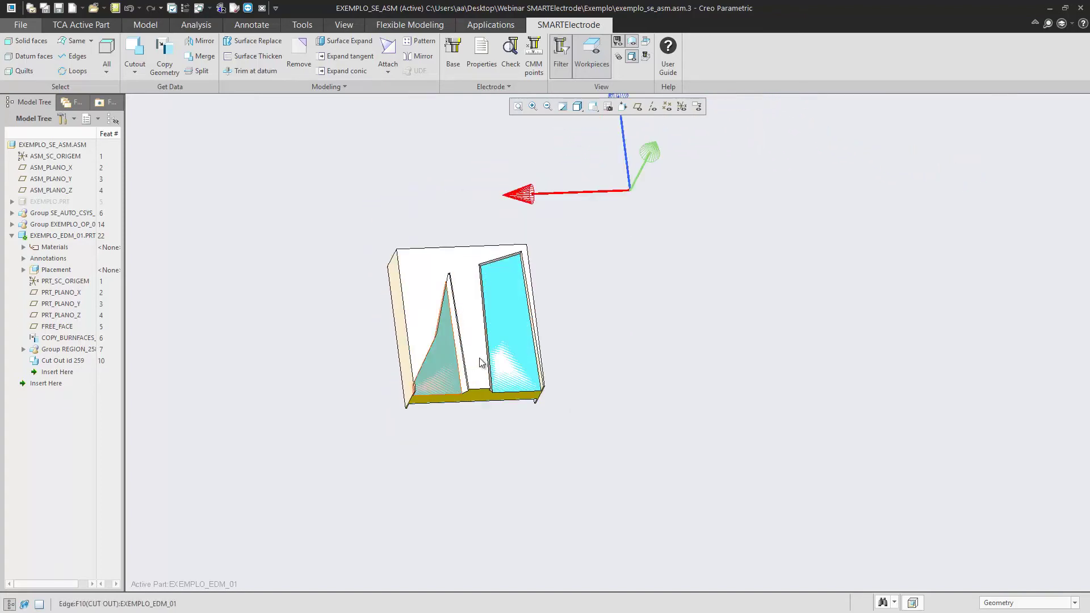
scroll(486, 337, "down", 2)
scroll(465, 307, "down", 1)
middle_click_drag(525, 330, 544, 314)
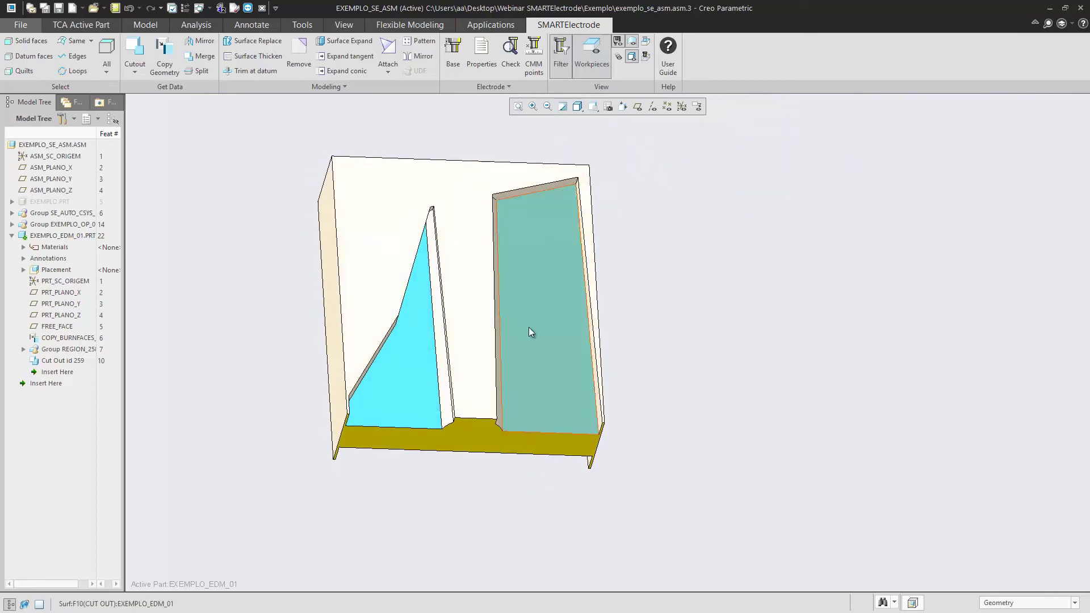
left_click(533, 314)
right_click(537, 312)
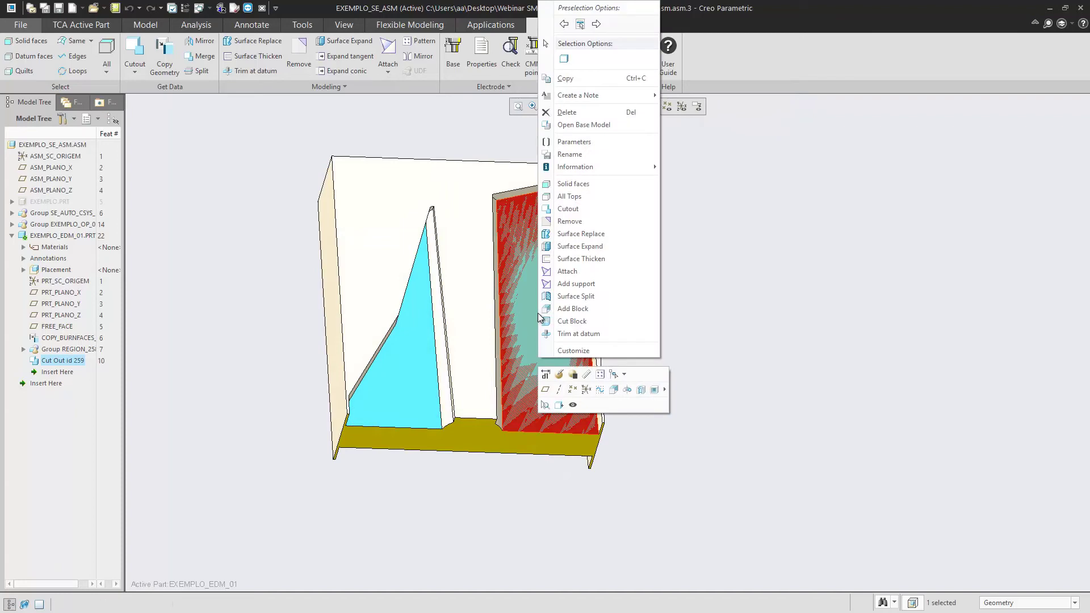
left_click(583, 334)
middle_click_drag(556, 362, 475, 376)
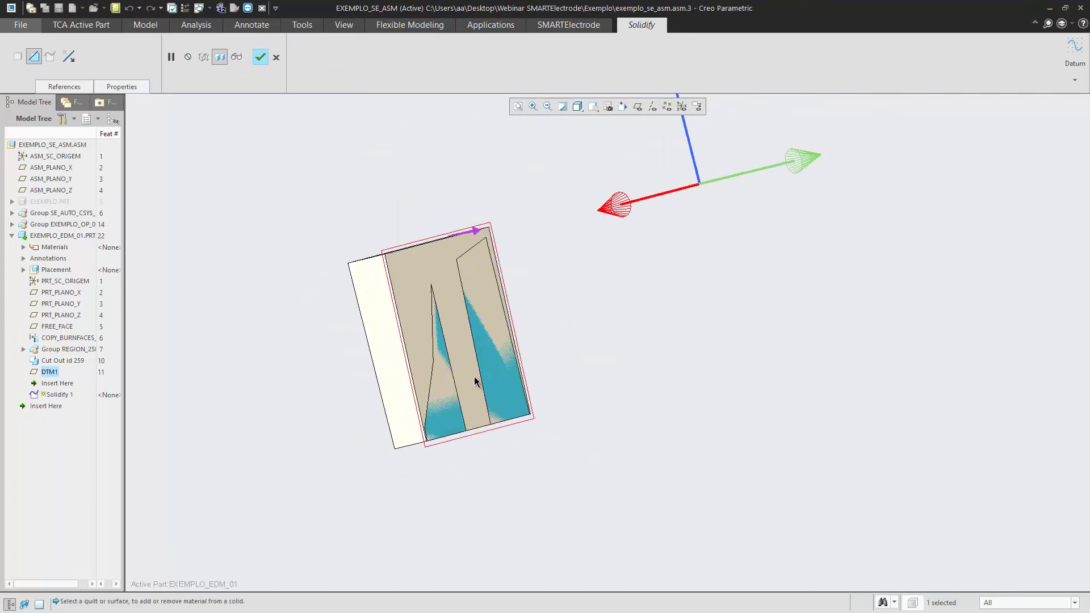
left_click(260, 57)
Step: Trim the electrode solid at a datum plane on the large burn face of its opposite side
middle_click_drag(414, 376, 398, 335)
left_click(373, 338)
right_click(371, 358)
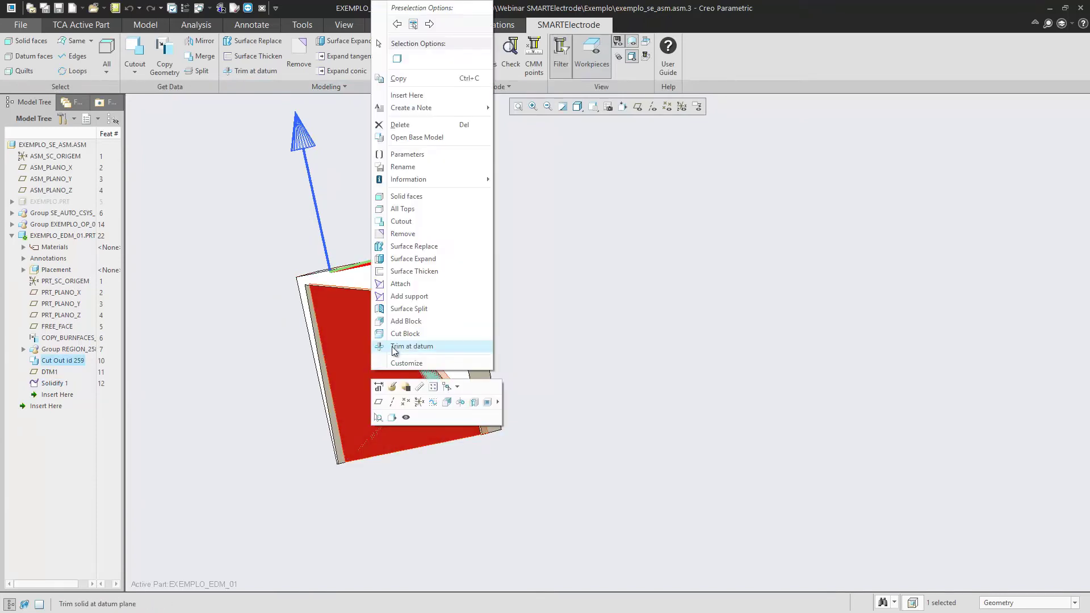
left_click(393, 347)
middle_click_drag(389, 263, 428, 323)
left_click(260, 57)
left_click(428, 322)
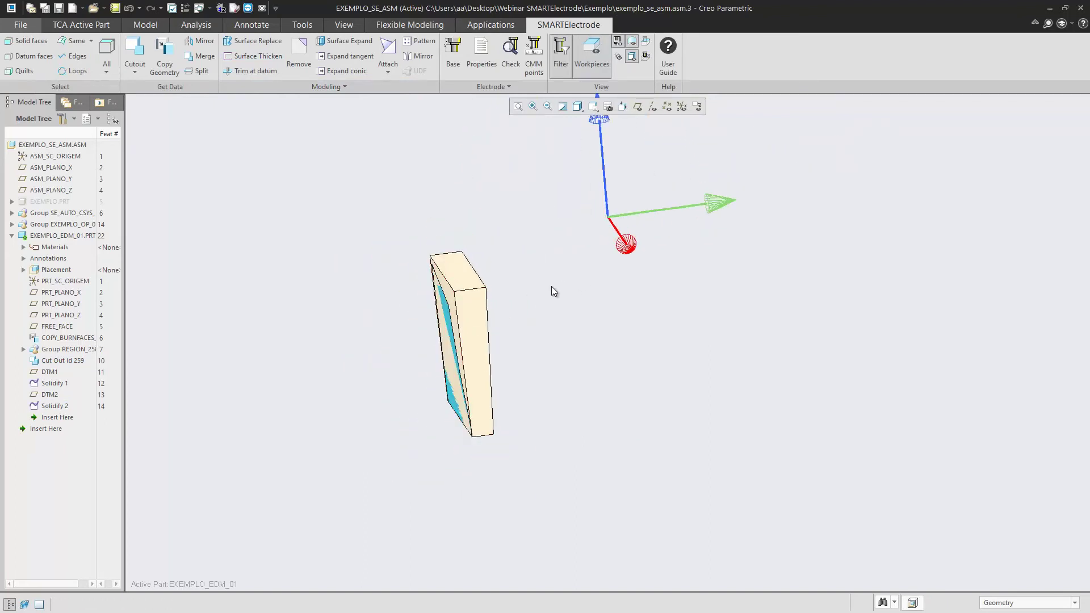
Step: Attach a straight upward extension to the top face of the trimmed electrode
scroll(365, 228, "down", 2)
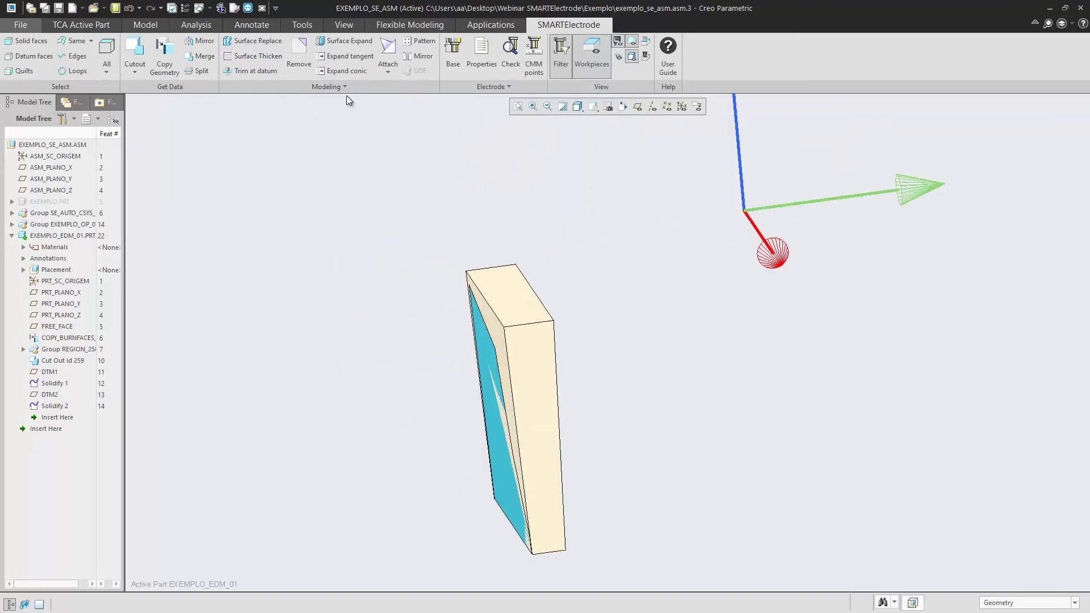
left_click(387, 50)
left_click(520, 308)
left_click(1020, 47)
mouse_move(525, 282)
middle_mouse_down()
mouse_move(597, 252)
mouse_move(509, 261)
mouse_move(519, 261)
middle_mouse_up()
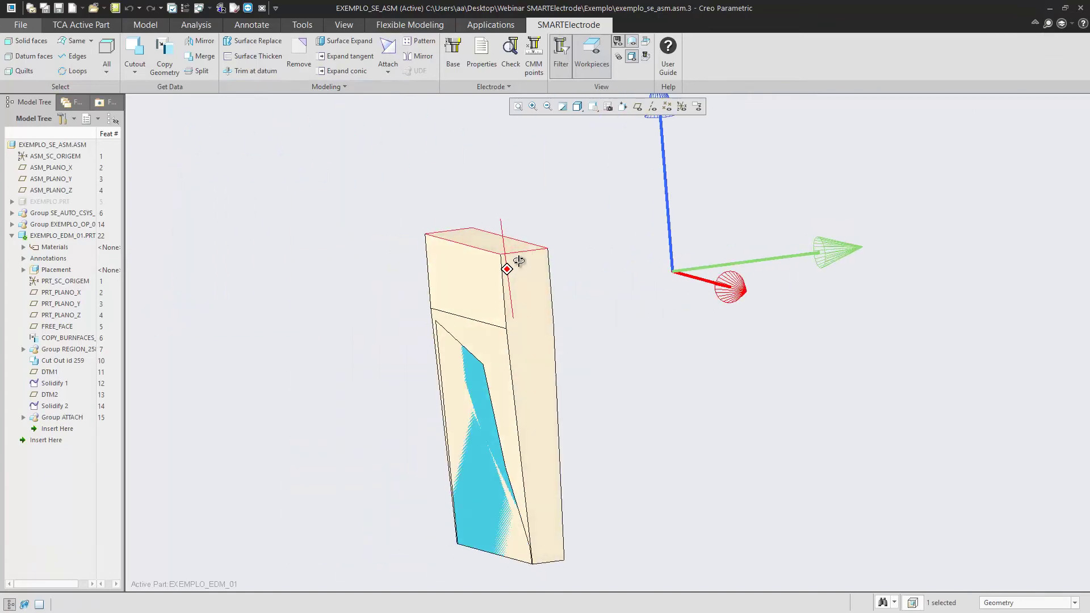
scroll(360, 240, "up", 2)
scroll(438, 231, "down", 1)
middle_click_drag(461, 238, 427, 259)
scroll(450, 203, "up", 2)
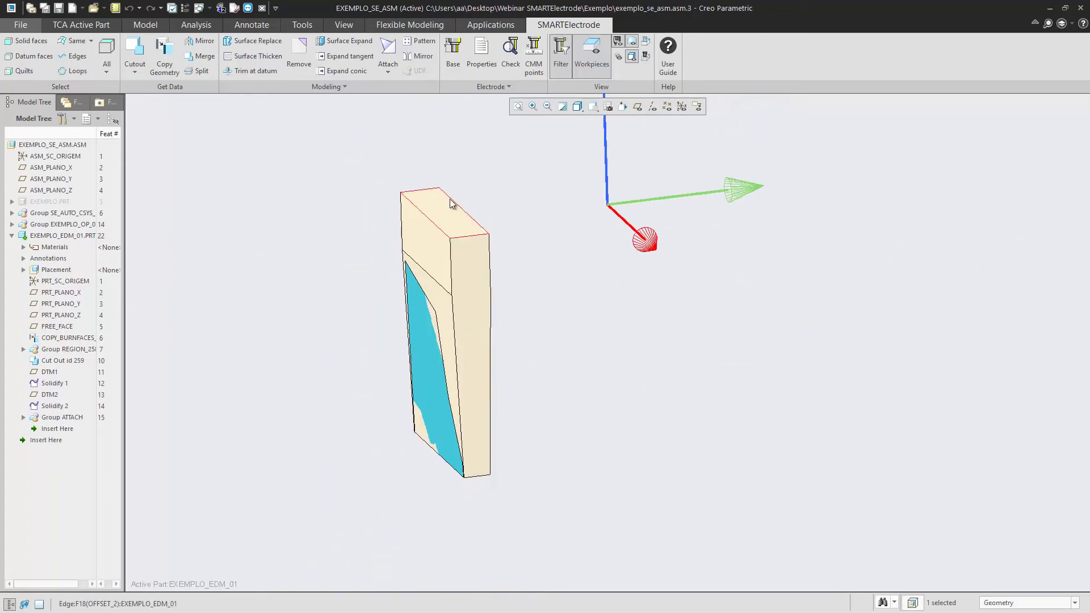
Step: Add a rectangular base to the electrode and set its A_BASE to 25
left_click(453, 50)
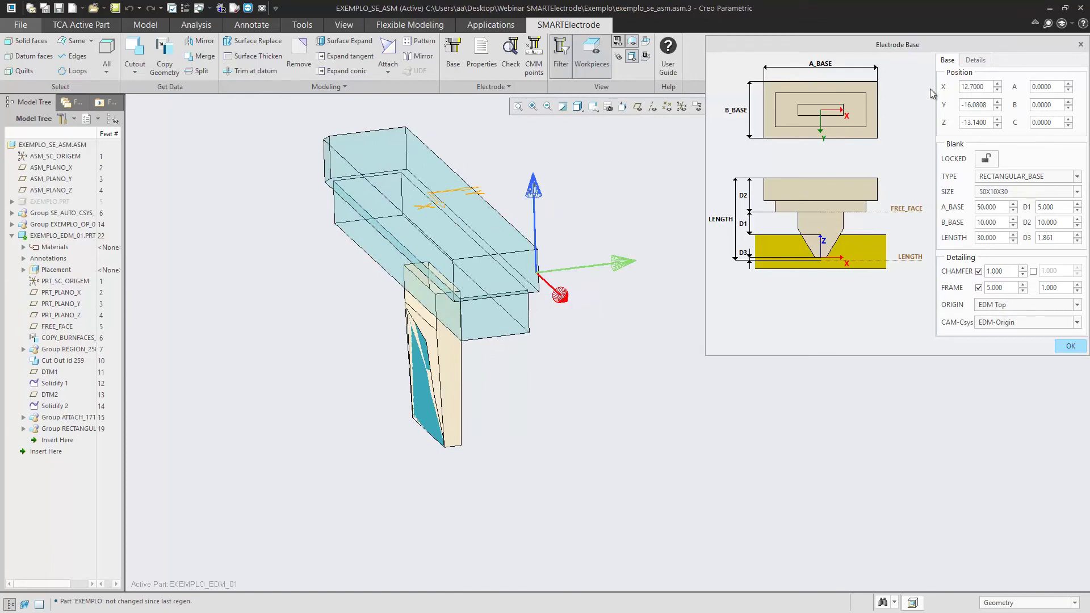
left_click_drag(894, 51, 853, 72)
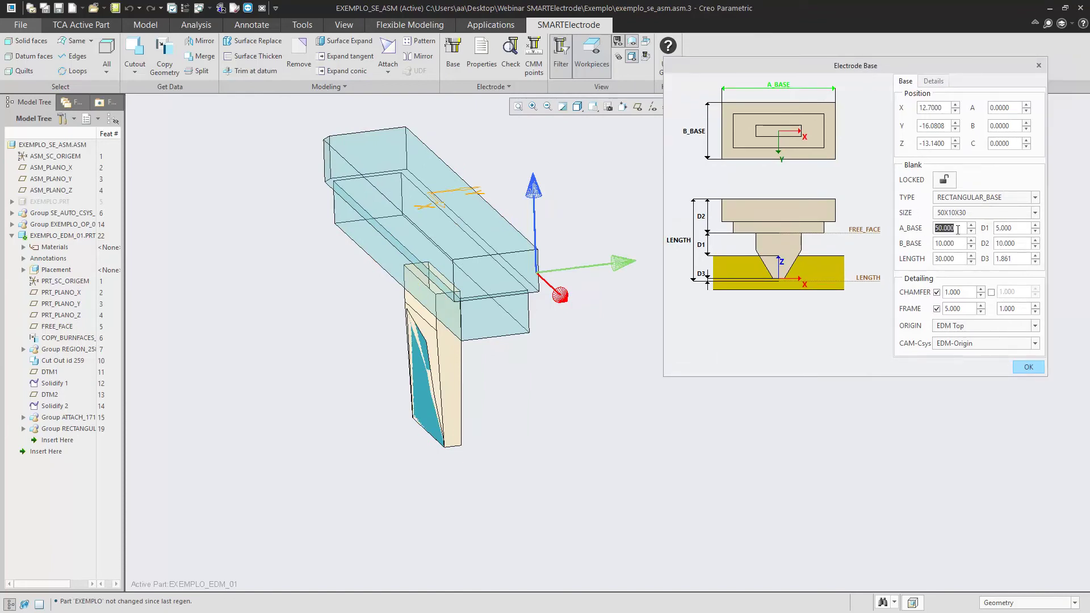
key("Return")
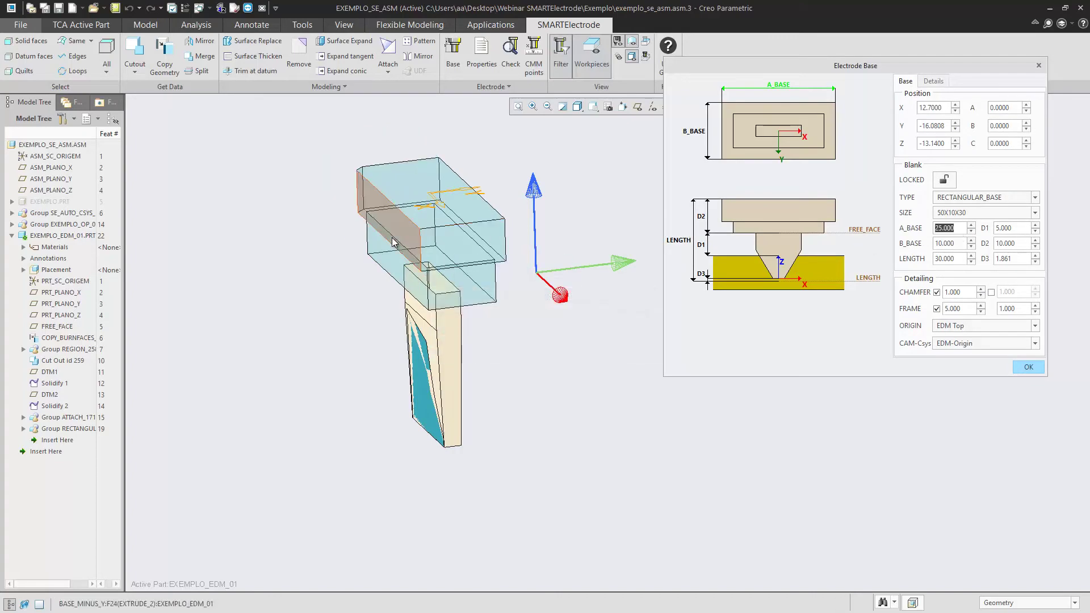
Step: Turn off the frame detail of the electrode base and set its D2 height to 5
scroll(403, 222, "down", 4)
middle_click_drag(403, 221, 428, 224)
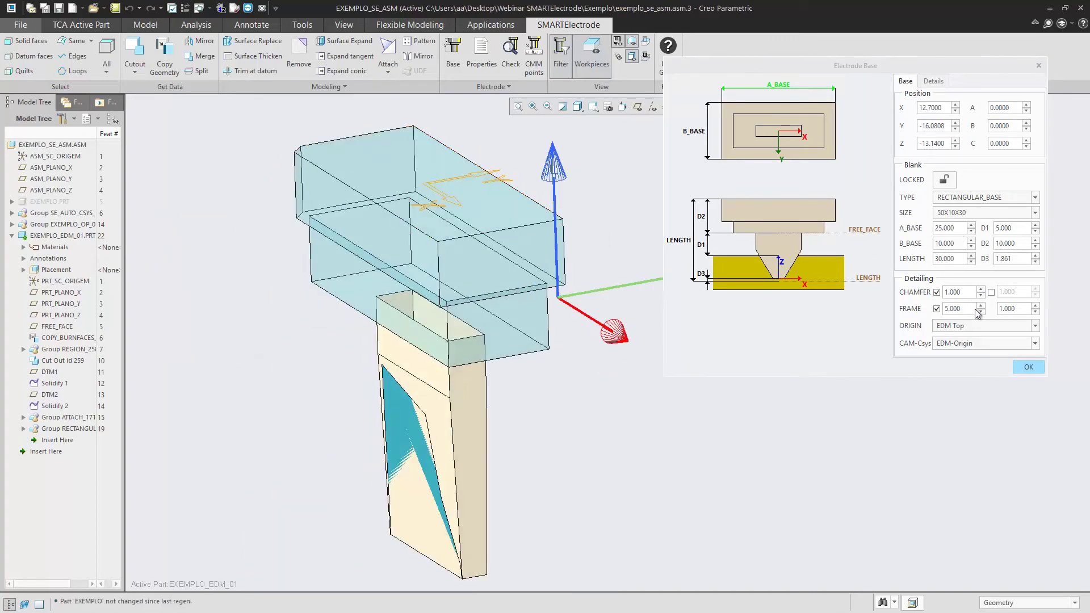
left_click(937, 308)
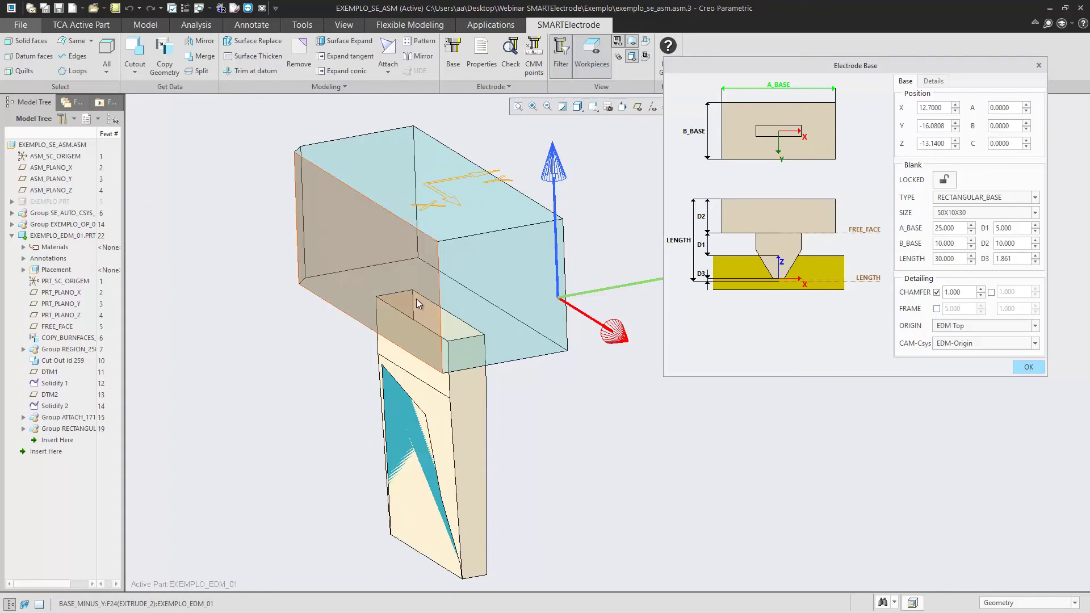
scroll(416, 301, "down", 4)
mouse_move(431, 289)
middle_mouse_down()
mouse_move(444, 278)
mouse_move(421, 302)
middle_mouse_up()
scroll(533, 291, "up", 3)
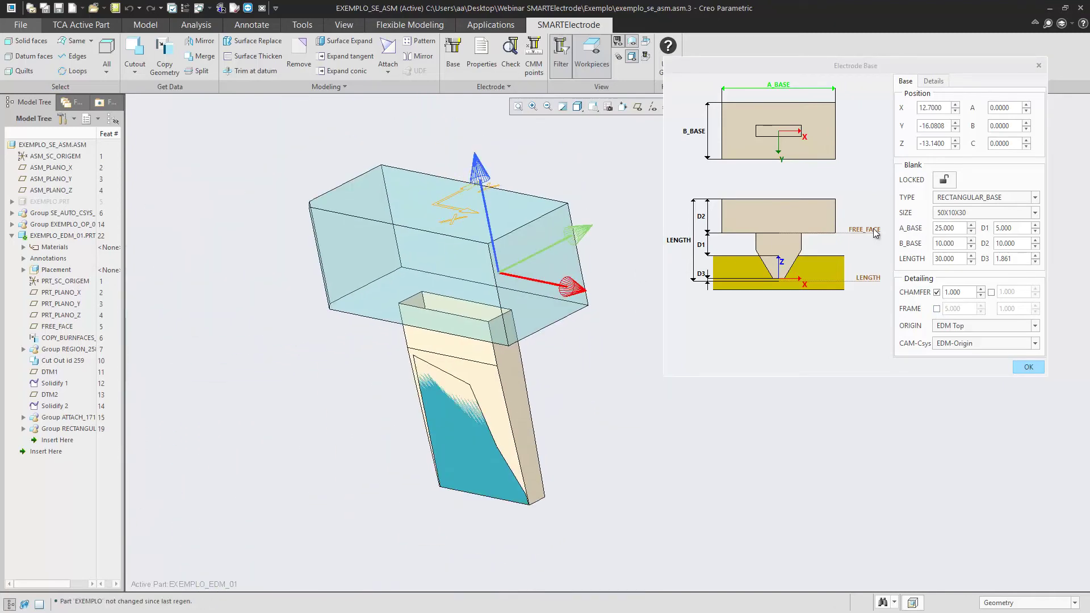
left_click(1019, 240)
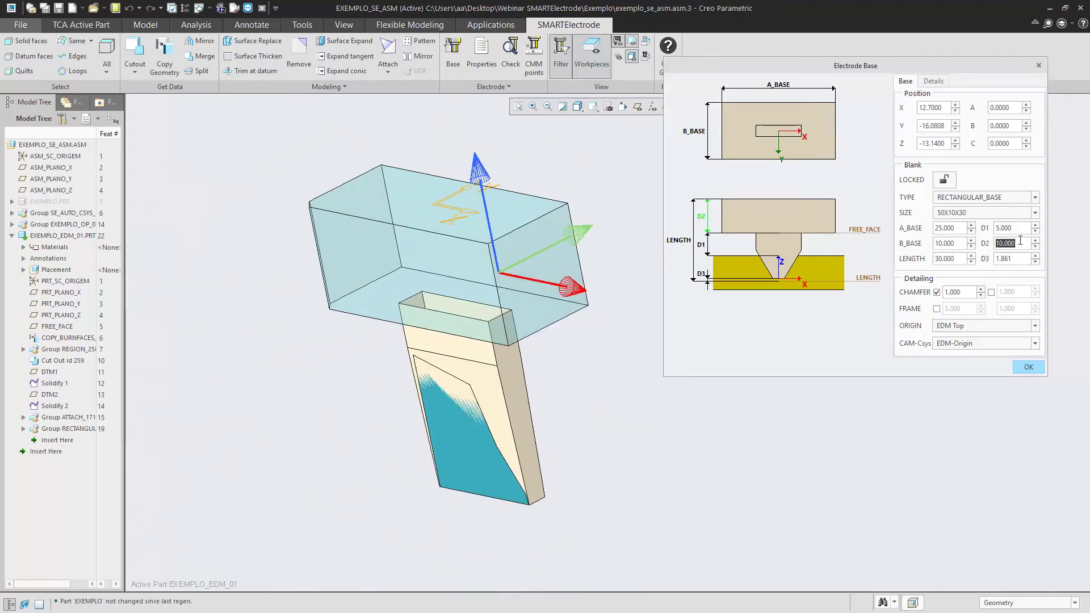
type("5")
key("Return")
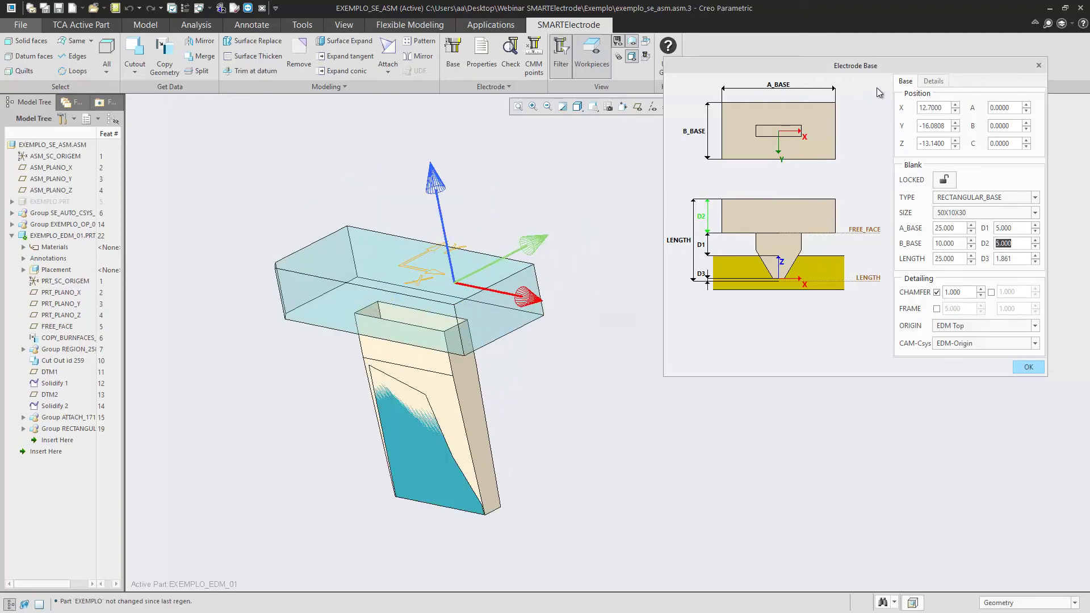
Step: Switch the base's corner chamfer off and on again to check its effect
middle_click_drag(459, 289, 448, 273)
left_click(936, 292)
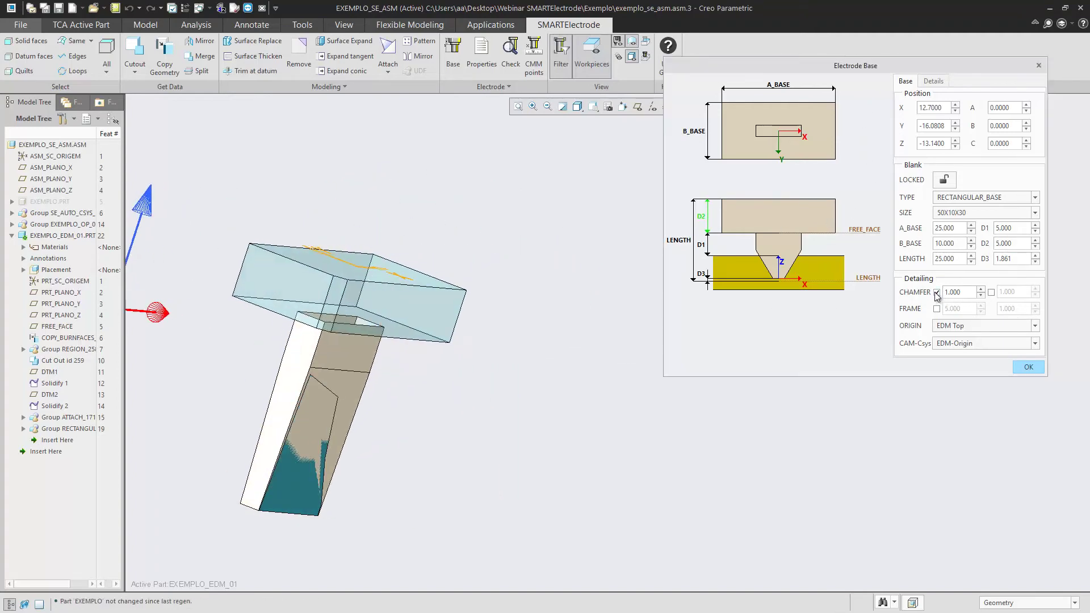
left_click(936, 293)
middle_click_drag(580, 270, 472, 258)
Step: Assign a COREMANS holder of type ER-009222 to the electrode and view it from below
mouse_move(797, 69)
left_mouse_down()
mouse_move(809, 73)
mouse_move(797, 81)
left_mouse_up()
left_click(934, 93)
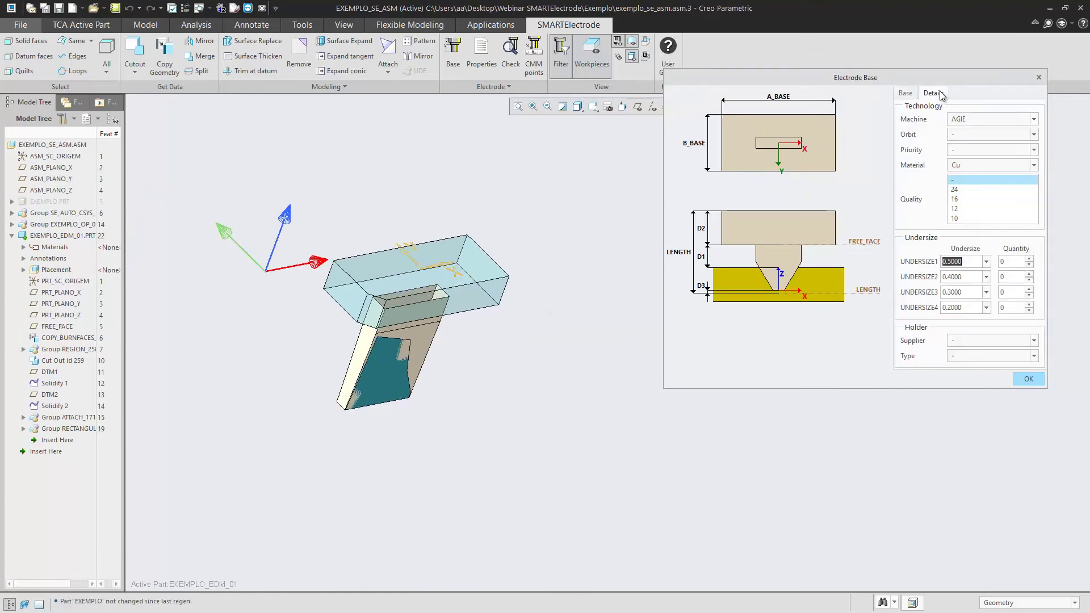
left_click(999, 341)
left_click(994, 366)
left_click(993, 356)
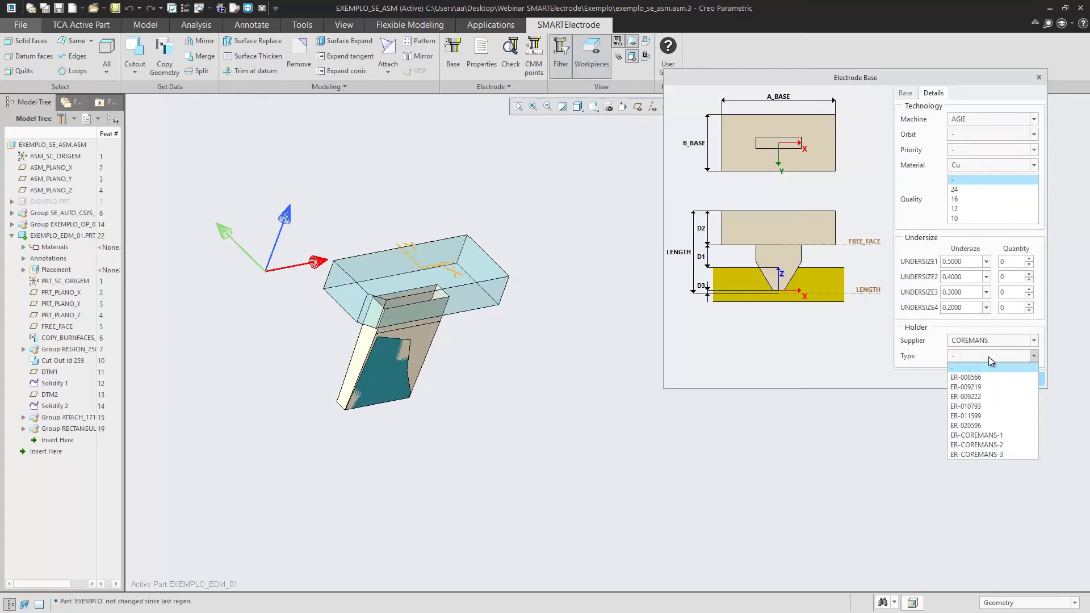
left_click(977, 396)
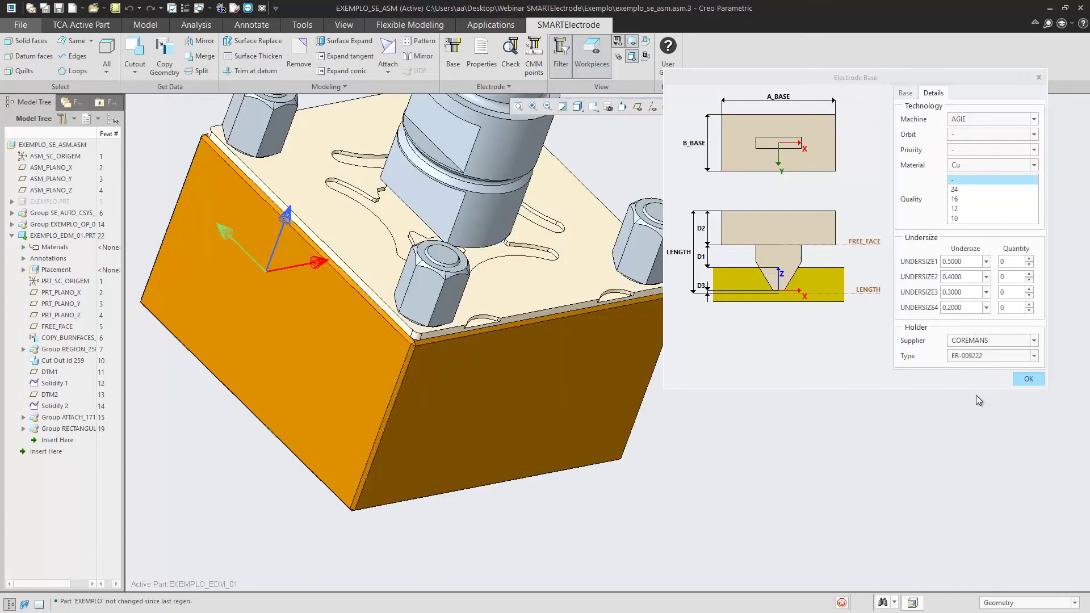
middle_click_drag(435, 393, 446, 306)
scroll(424, 227, "up", 3)
scroll(431, 363, "down", 2)
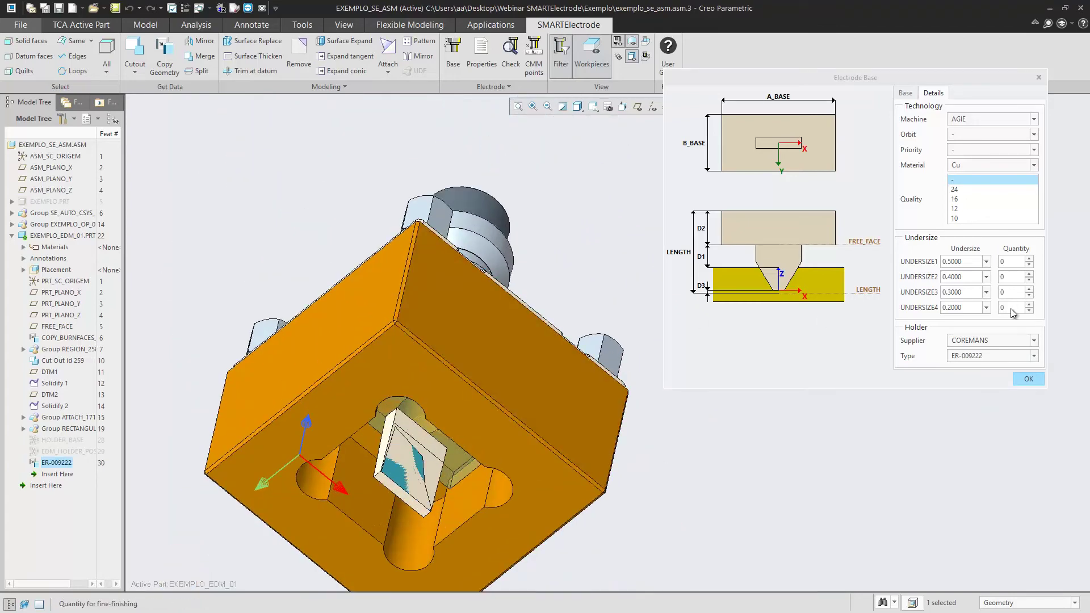
Step: Change the electrode's holder type to ER-009219 and accept the base definition
left_click(975, 357)
left_click(981, 388)
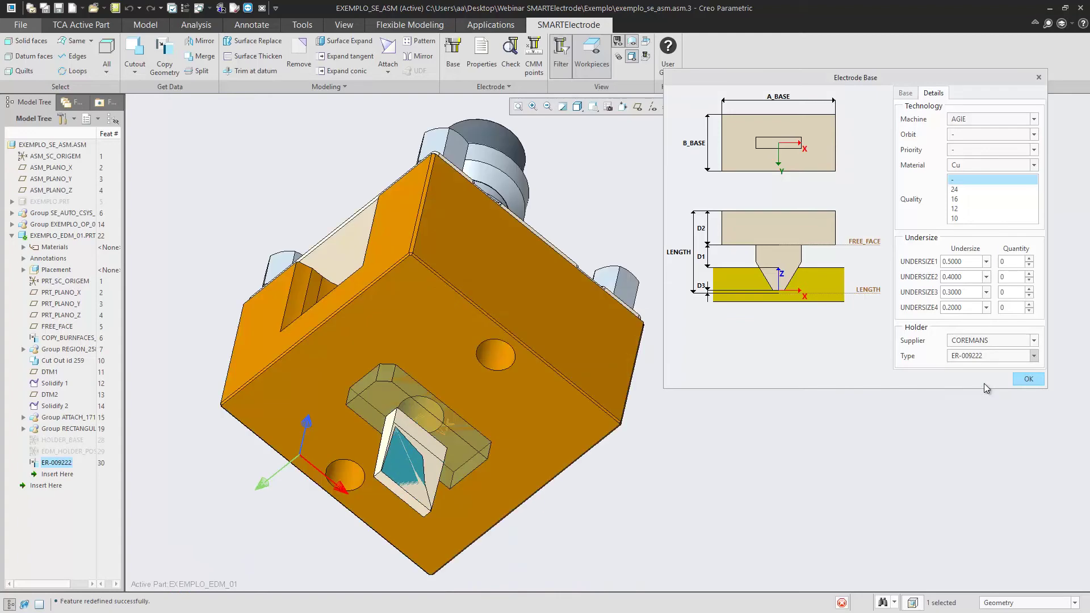
middle_click_drag(507, 372, 472, 355)
key("ctrl+d")
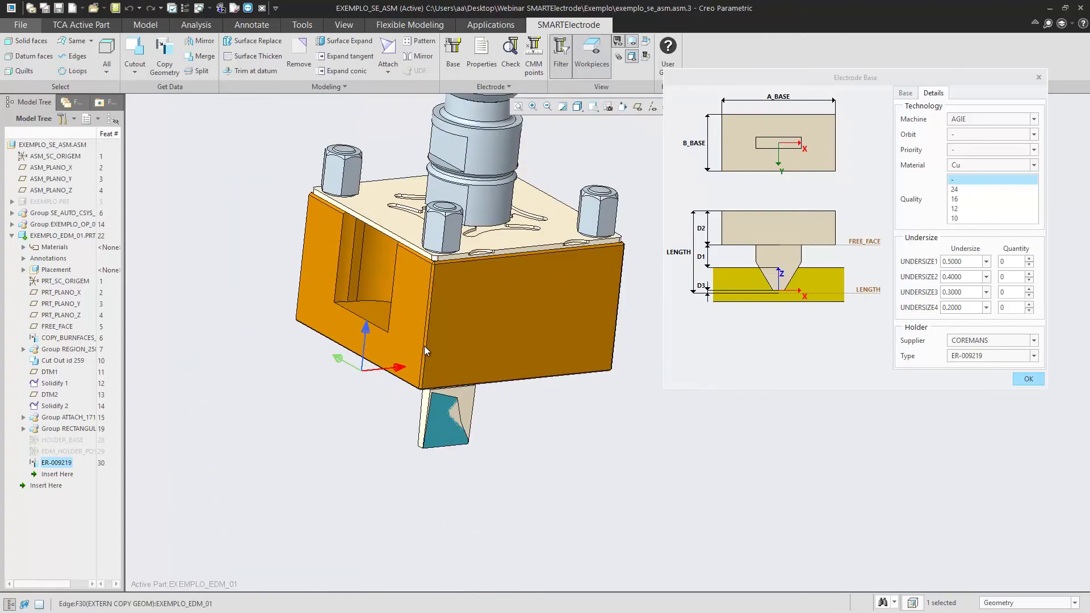
left_click(1017, 380)
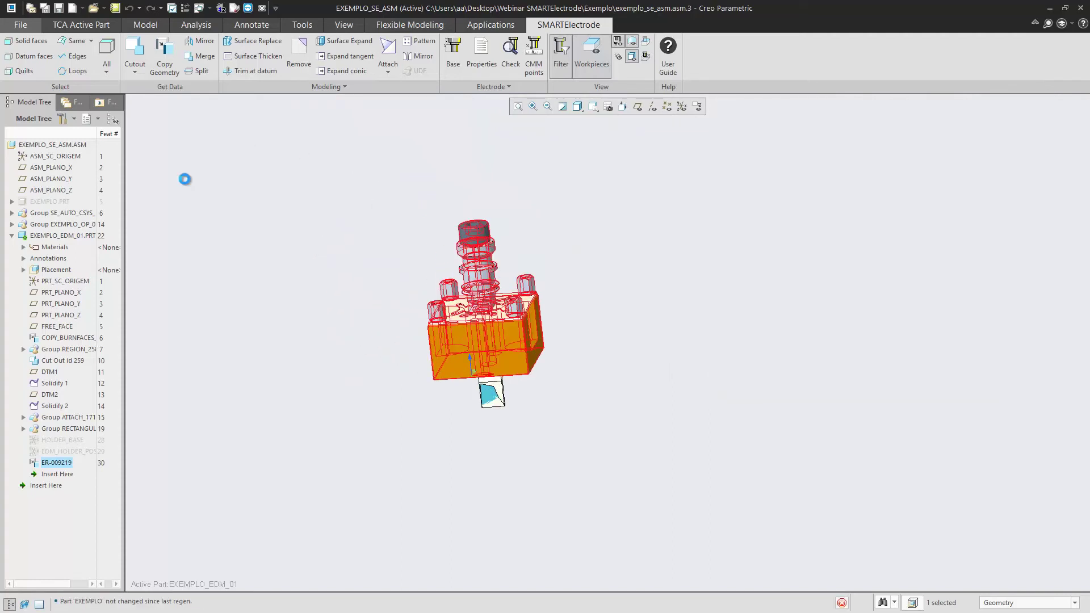
Step: Show the hidden EXEMPLO part again together with the electrode and its holder
left_click(54, 203)
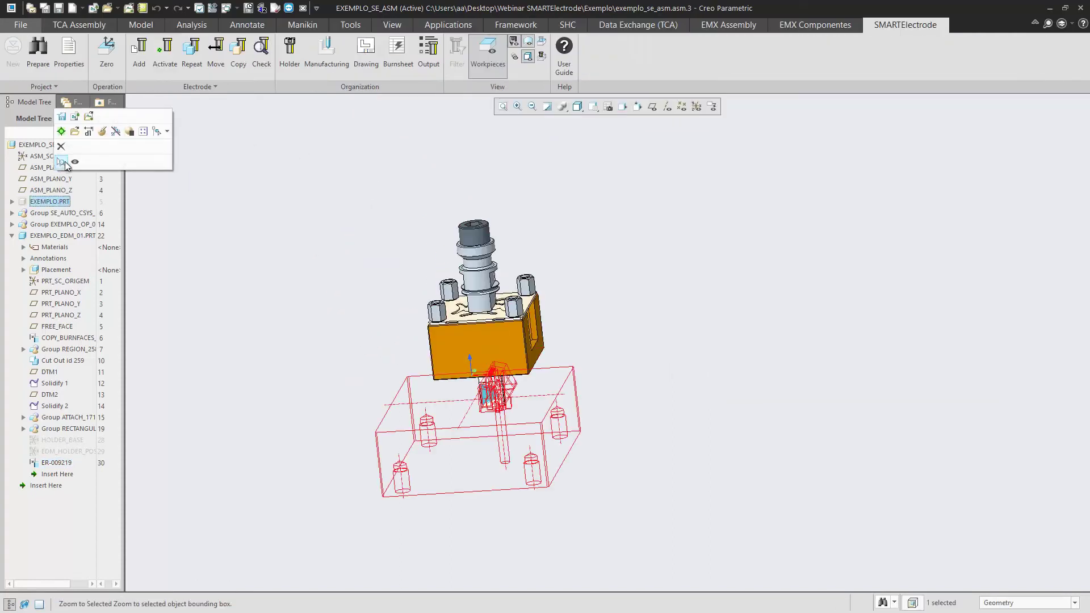
left_click(73, 122)
middle_click_drag(398, 296, 423, 357)
scroll(479, 349, "down", 5)
scroll(410, 349, "up", 3)
scroll(411, 312, "up", 2)
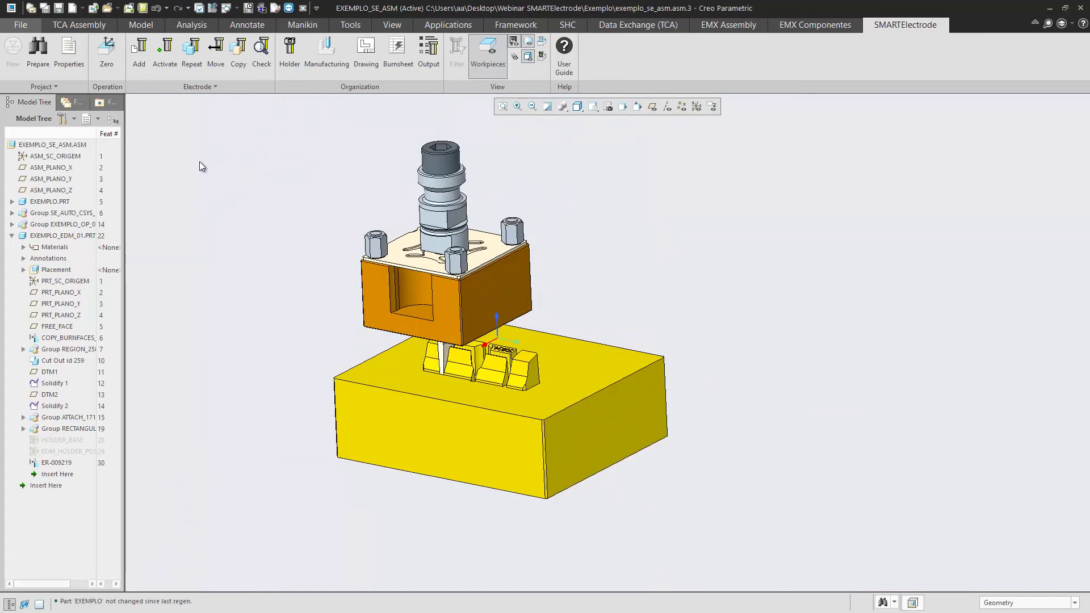
Step: Add a second electrode to the project and look over the gaps between the raised blocks
left_click(141, 51)
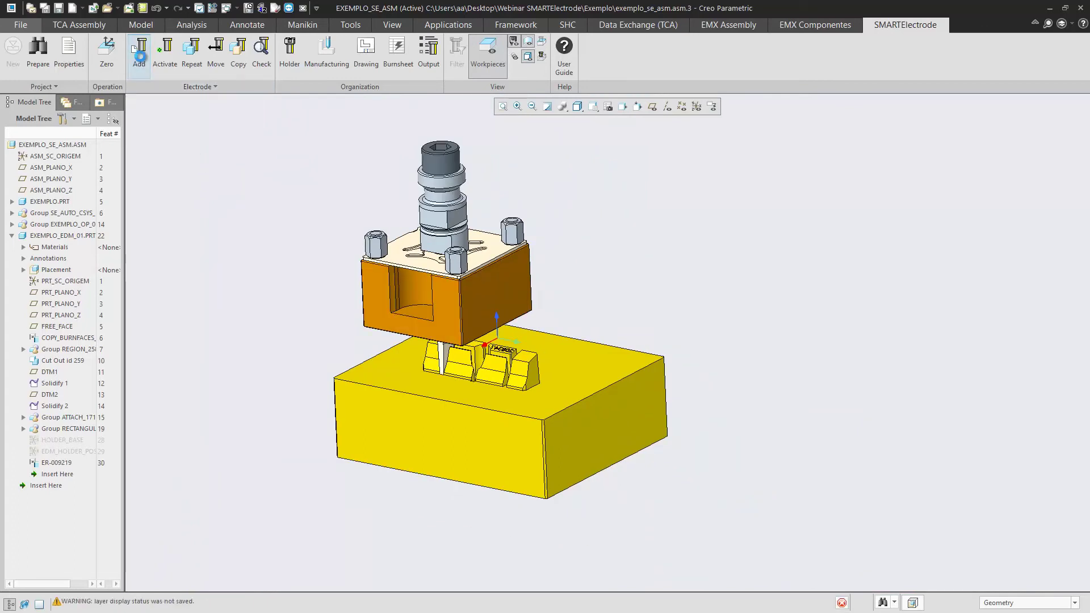
scroll(536, 366, "down", 10)
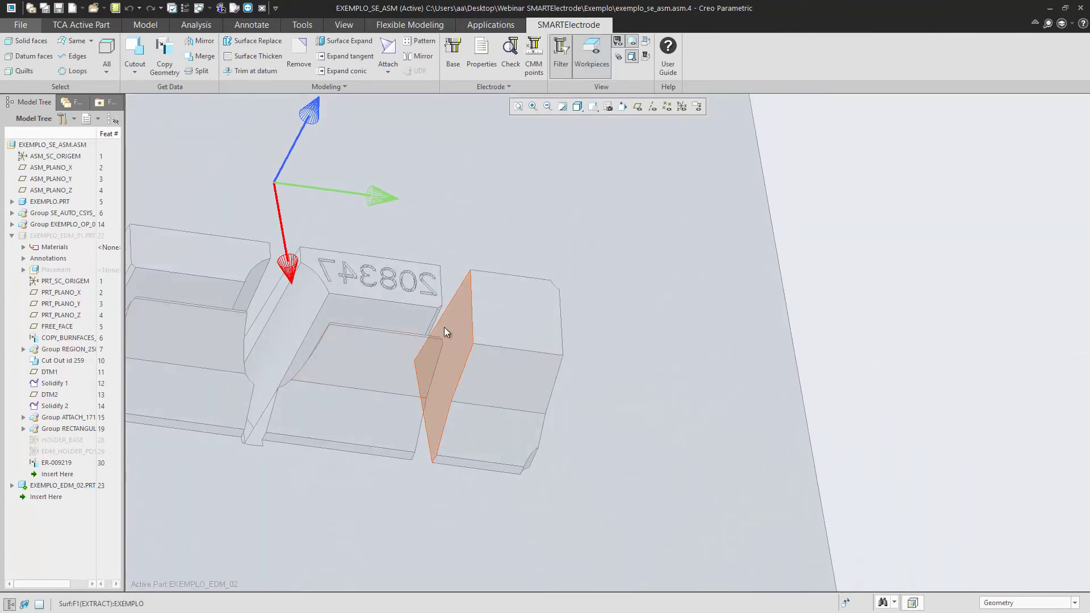
scroll(534, 375, "up", 5)
scroll(503, 366, "down", 3)
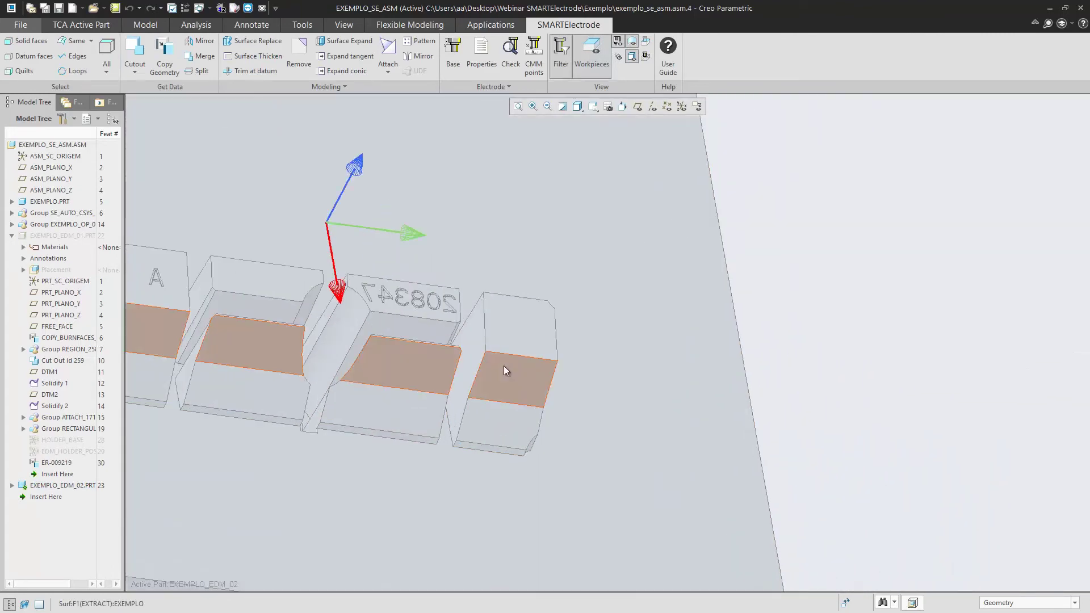
middle_click_drag(503, 366, 491, 364)
scroll(492, 363, "up", 5)
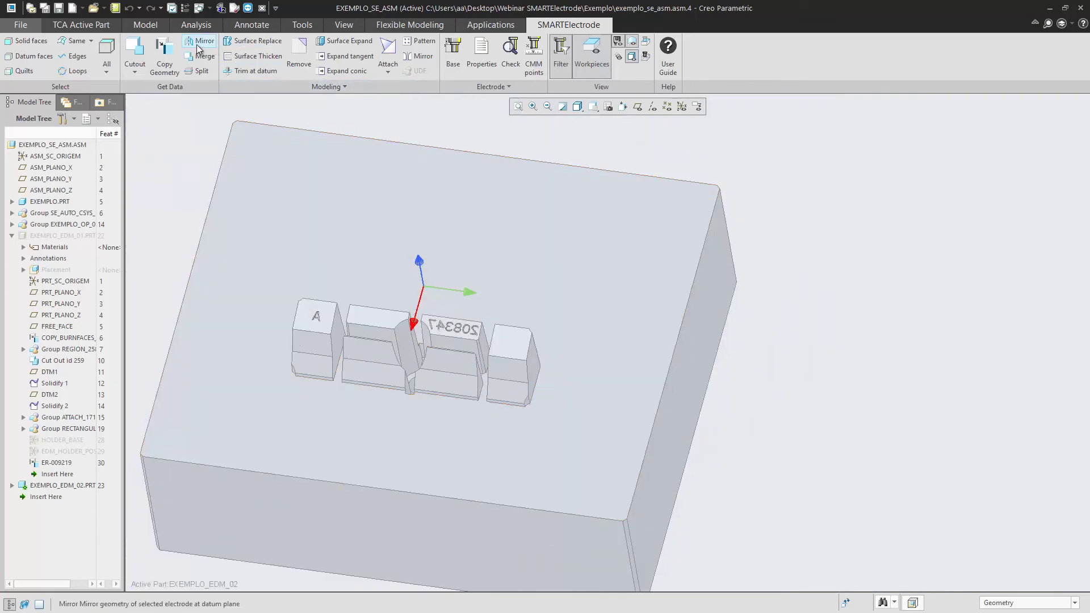
Step: Mirror the first electrode into the new one across the vertical datum plane midway between the blocks, showing datum planes only for the selection
left_click(199, 45)
middle_click_drag(340, 297, 347, 221)
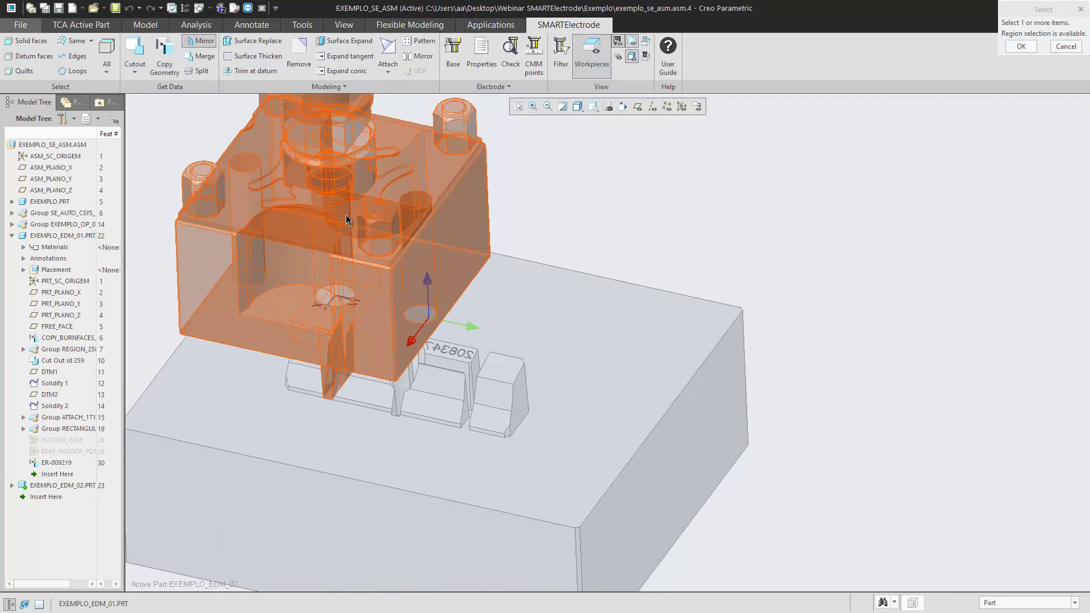
left_click(347, 216)
left_click(1021, 46)
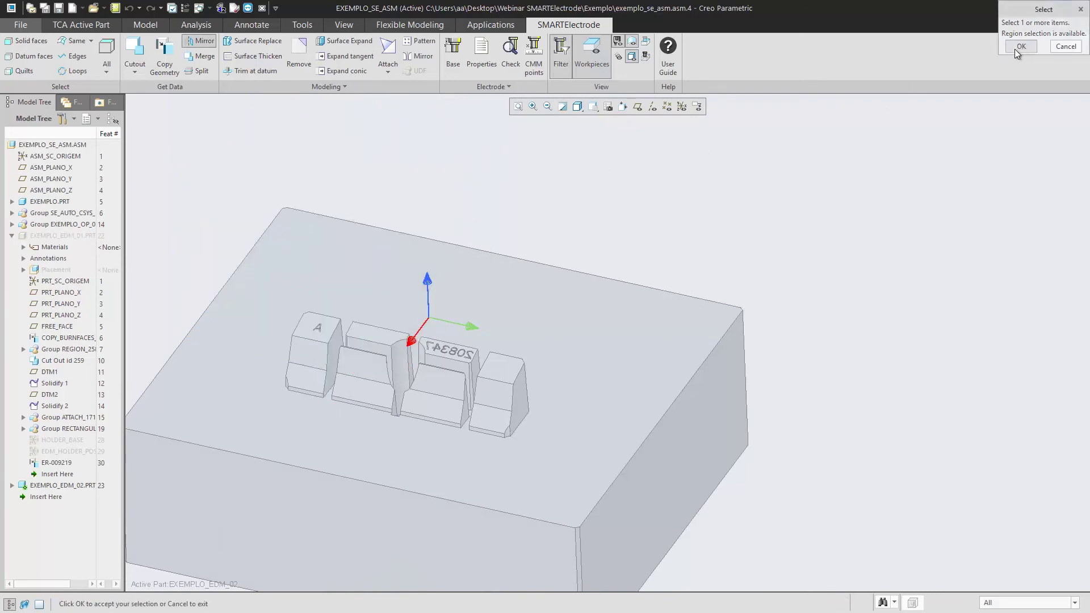
left_click(638, 108)
scroll(482, 268, "up", 3)
middle_click_drag(463, 262, 478, 243)
left_click(426, 152)
left_click(1016, 46)
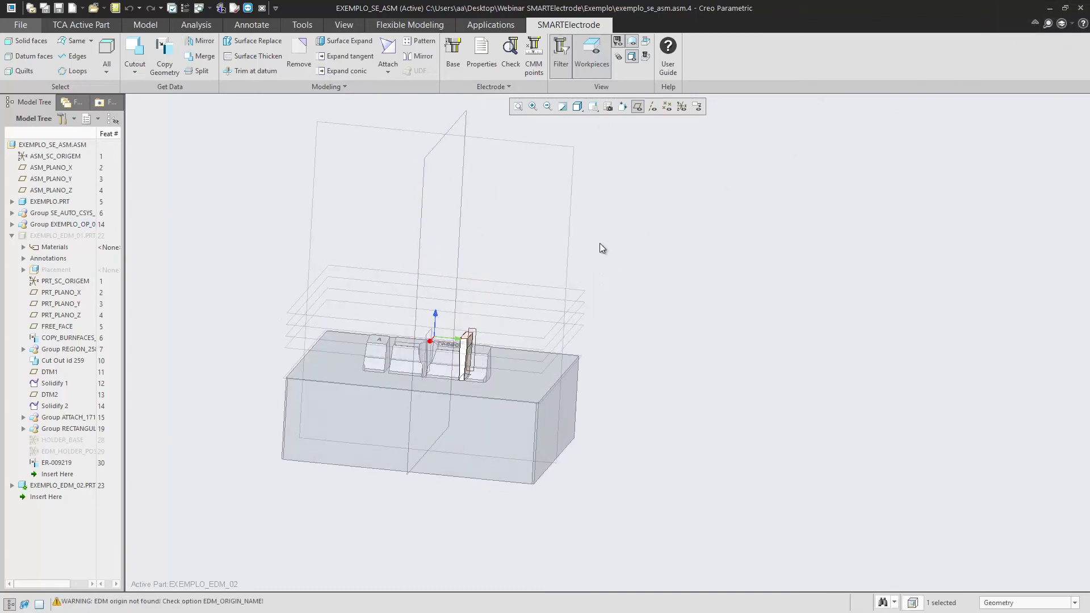
left_click(638, 107)
Step: Add a rectangular base to the mirrored electrode with A_BASE set to 25, keeping its frame and chamfer details
scroll(511, 284, "up", 5)
middle_click_drag(547, 288, 482, 353)
scroll(549, 296, "up", 5)
scroll(549, 296, "down", 8)
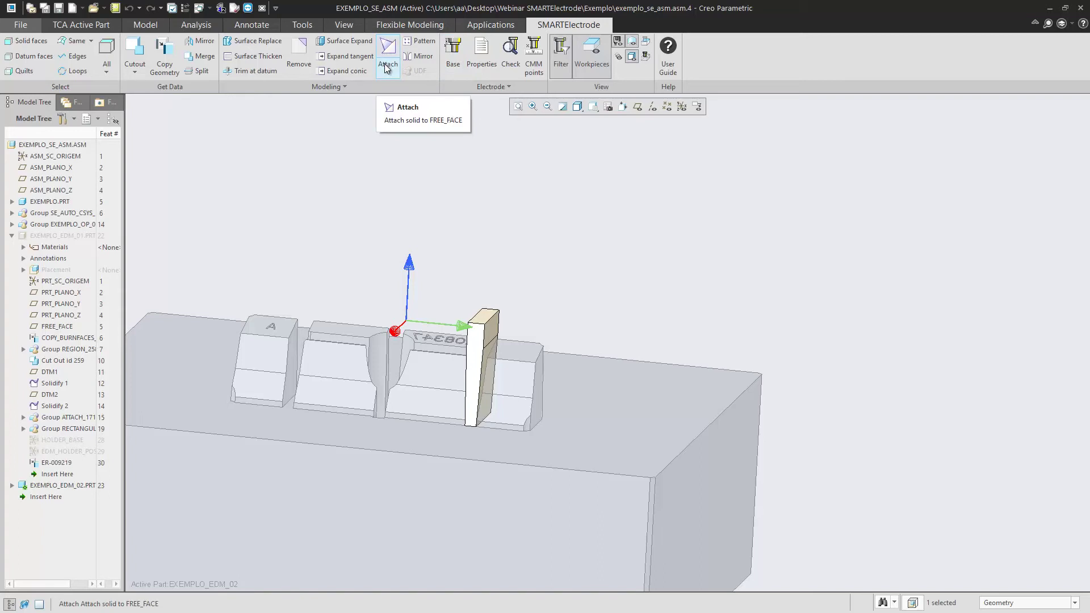
left_click(453, 54)
double_click(999, 207)
type("25")
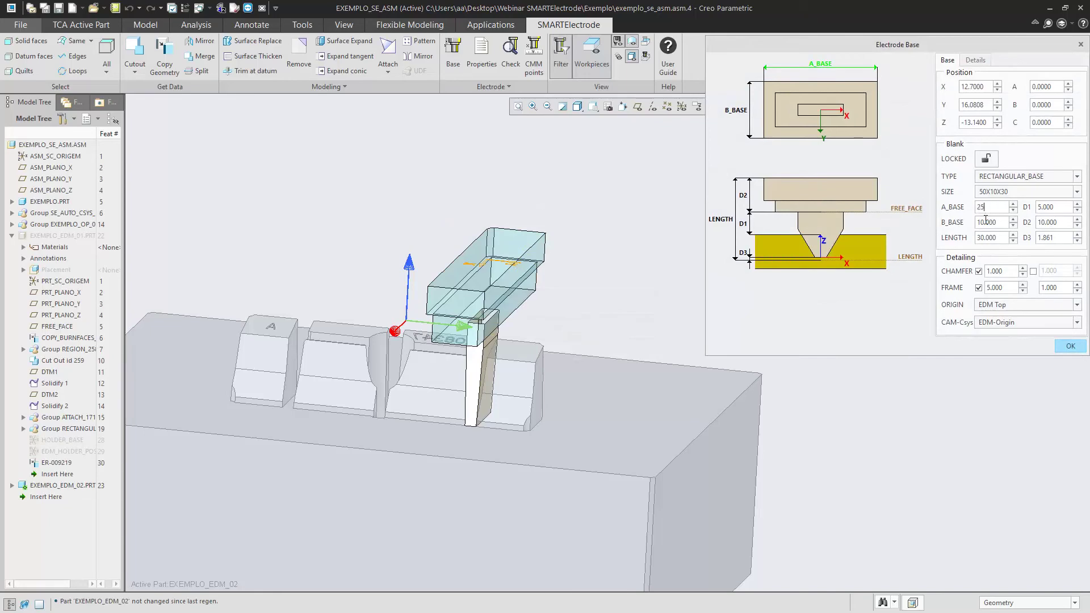
key("Return")
scroll(475, 288, "down", 3)
middle_click_drag(476, 289, 505, 296)
left_click(976, 61)
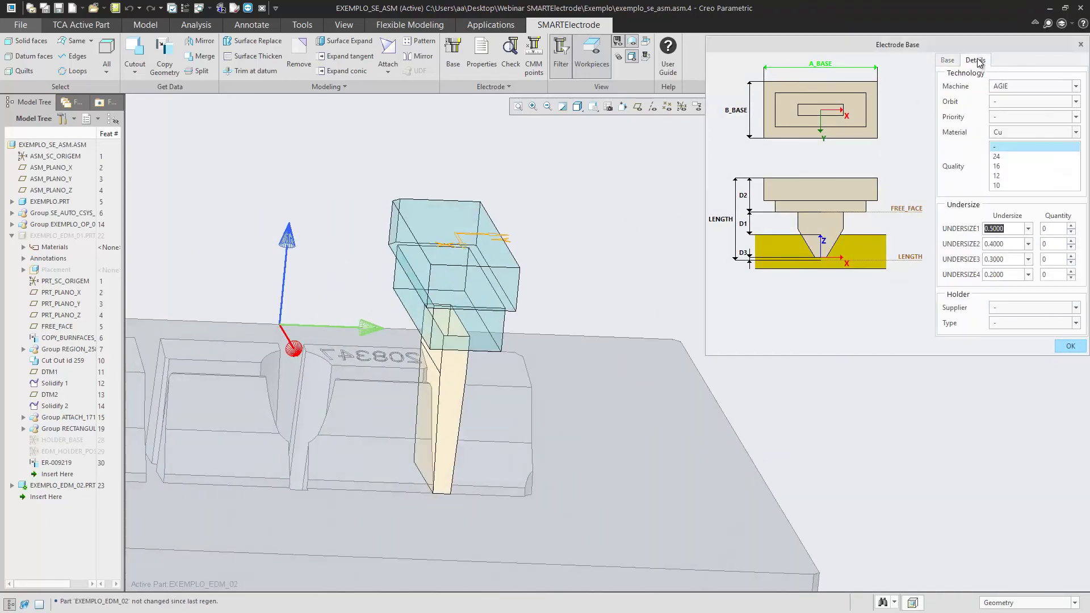
left_click(947, 60)
left_click(1072, 347)
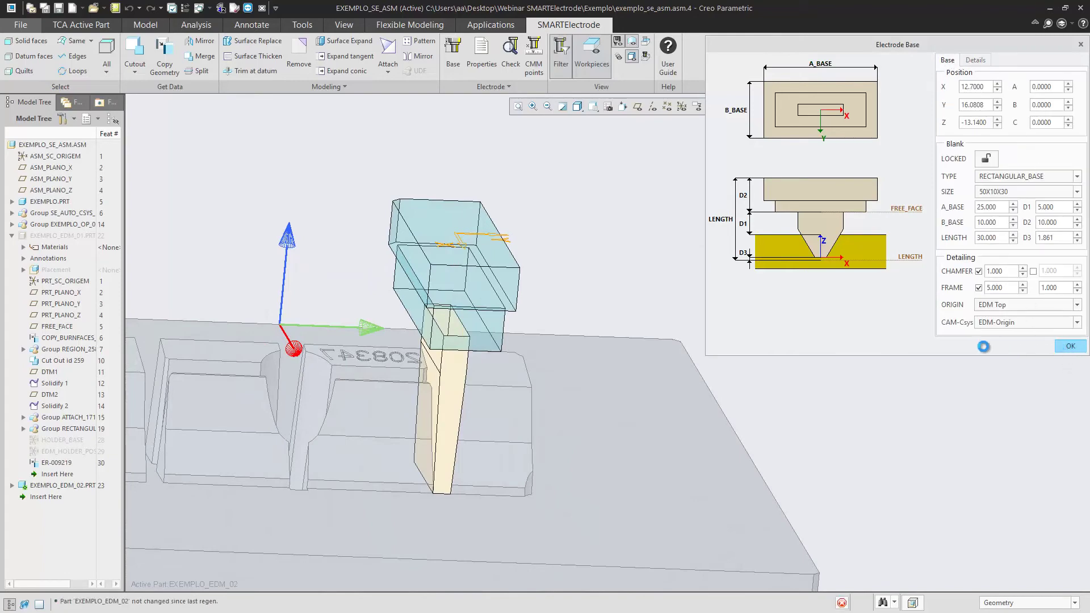
Step: Return from the active electrode to the top-level assembly and view both electrodes on the part
scroll(597, 254, "up", 4)
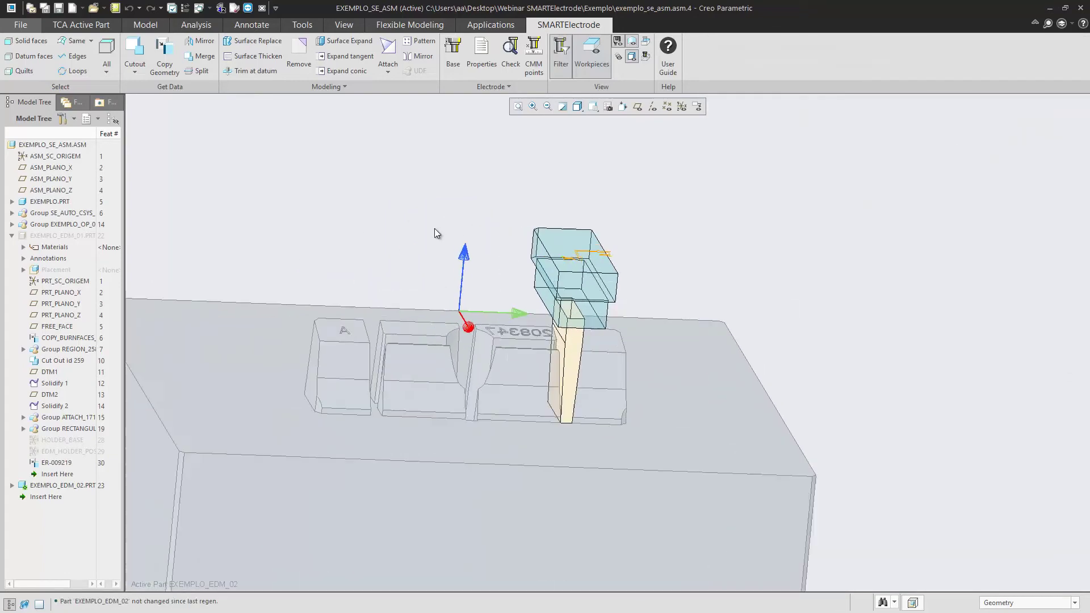
scroll(427, 228, "down", 3)
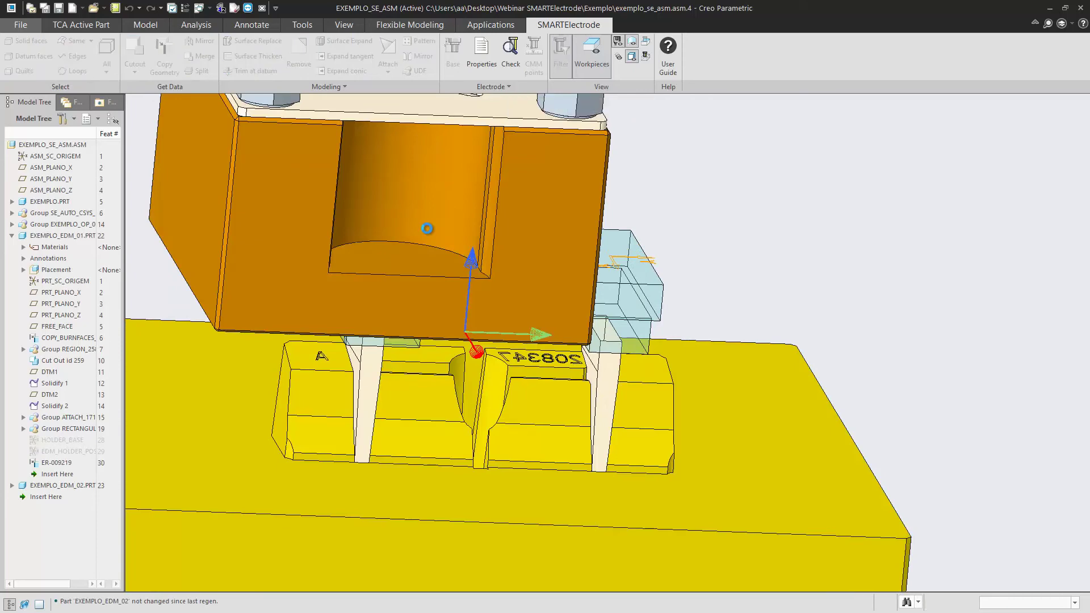
scroll(583, 289, "up", 3)
scroll(528, 233, "down", 2)
middle_click_drag(528, 233, 489, 298)
scroll(488, 298, "up", 4)
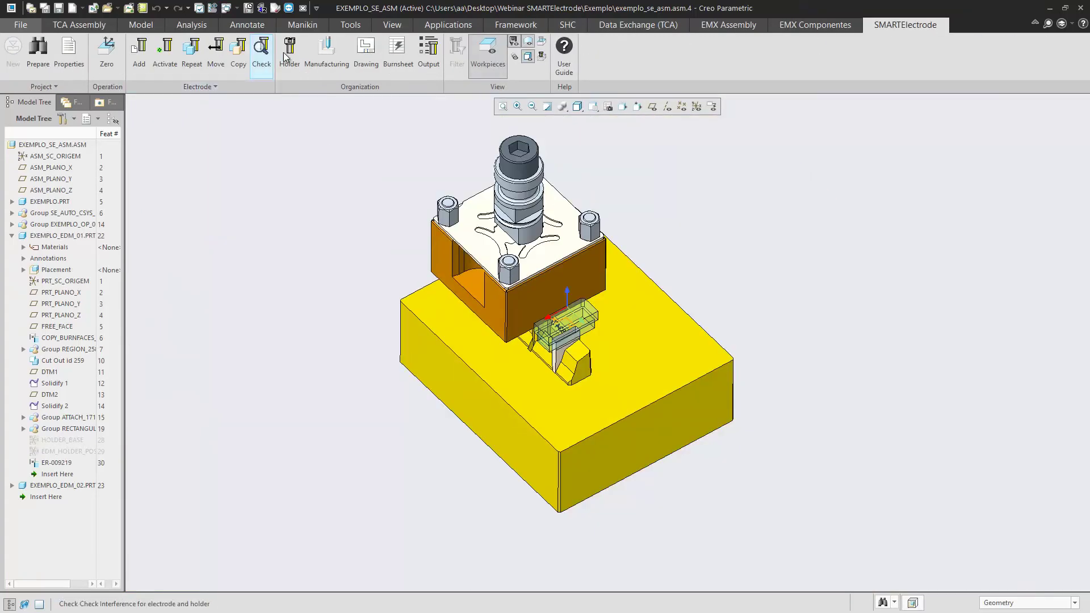
Step: Select EXEMPLO_EDM_01 and EXEMPLO_EDM_02 for holder assignment and open the coremans holder library
left_click(291, 55)
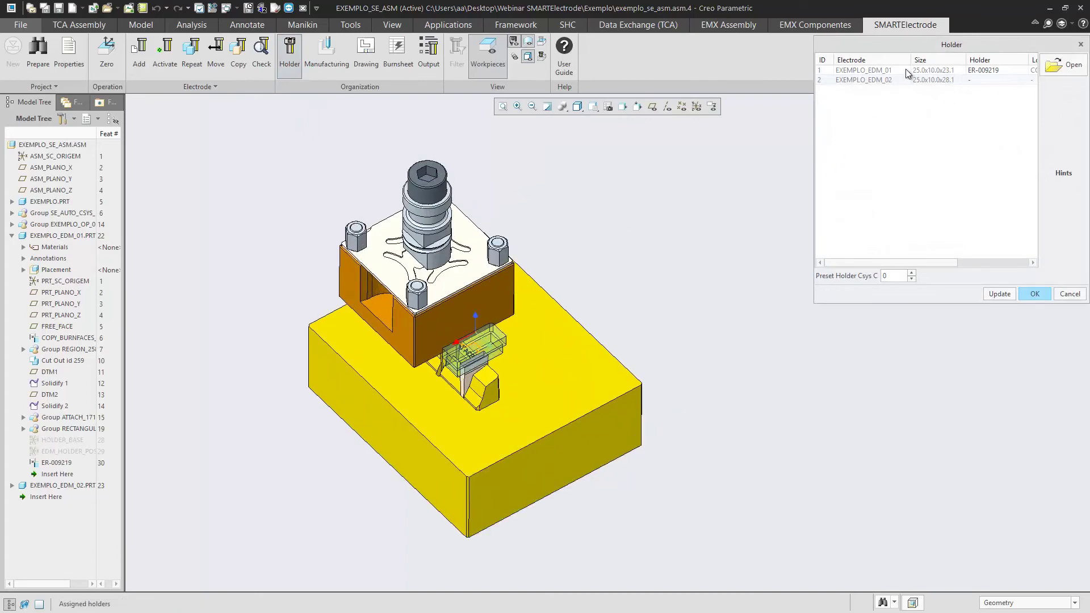
left_click(905, 69)
left_click(883, 81, "ctrl")
left_click(1059, 76)
double_click(443, 209)
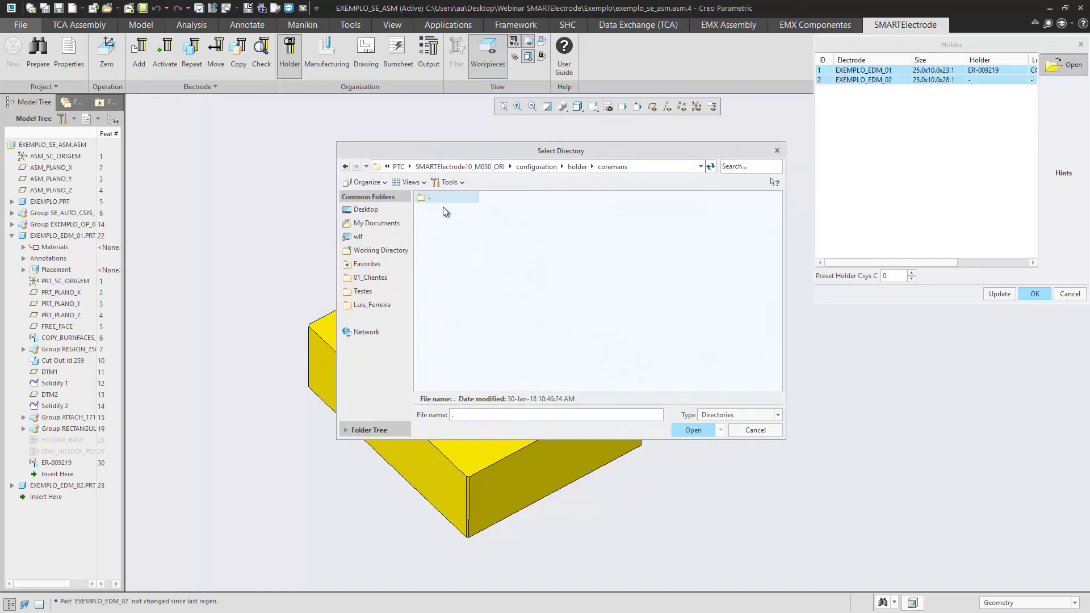
left_click(690, 430)
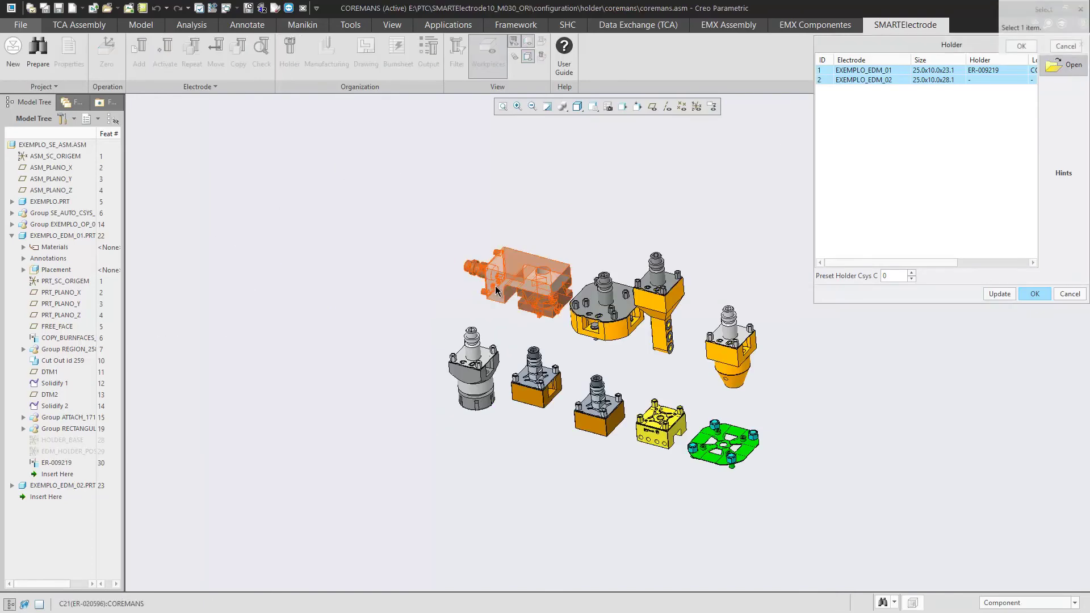
Step: Assign the ER-009222 holder from the library to both electrodes, update them and view the two holders together
middle_click_drag(555, 291, 519, 311)
scroll(519, 311, "up", 5)
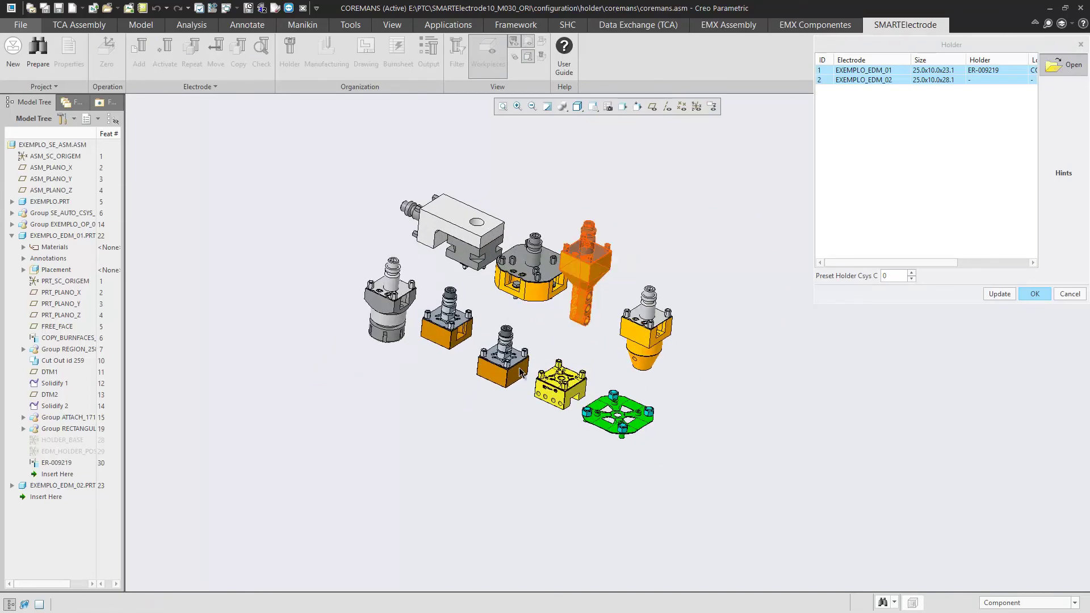
left_click(510, 385)
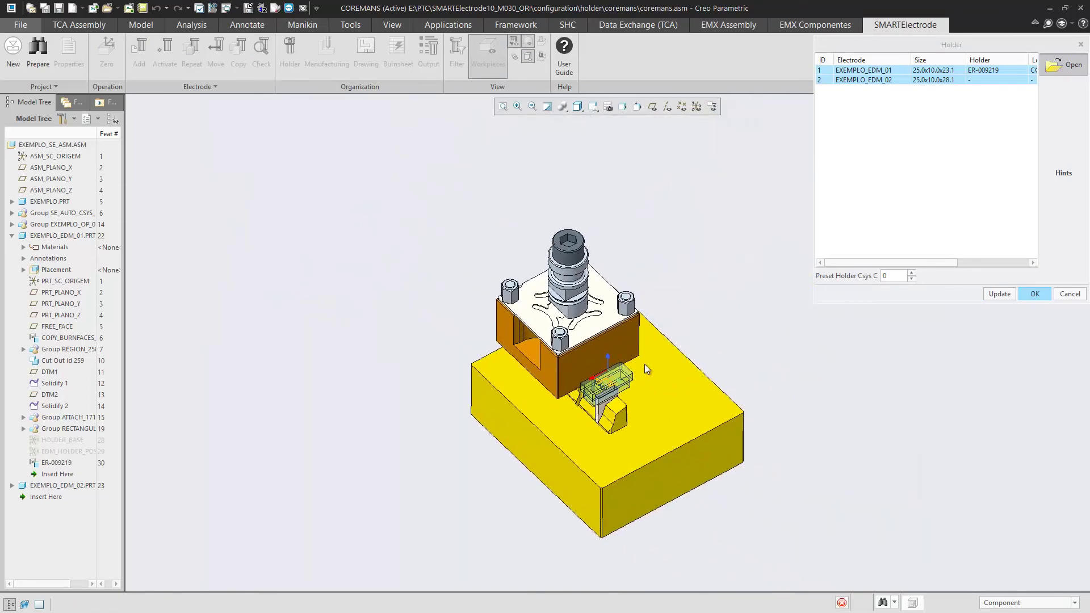
left_click(999, 293)
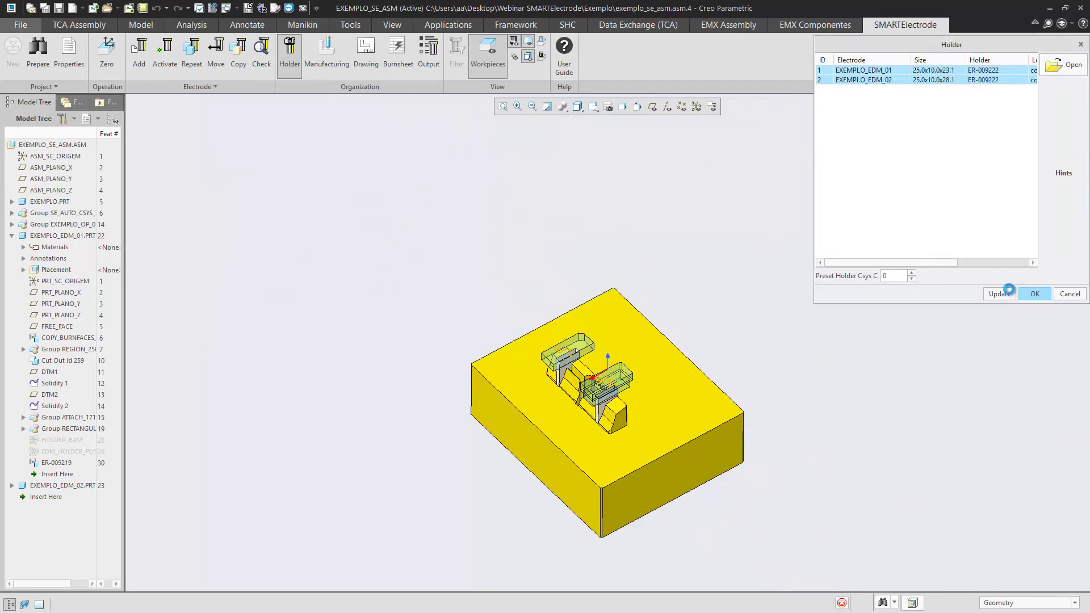
left_click(1035, 294)
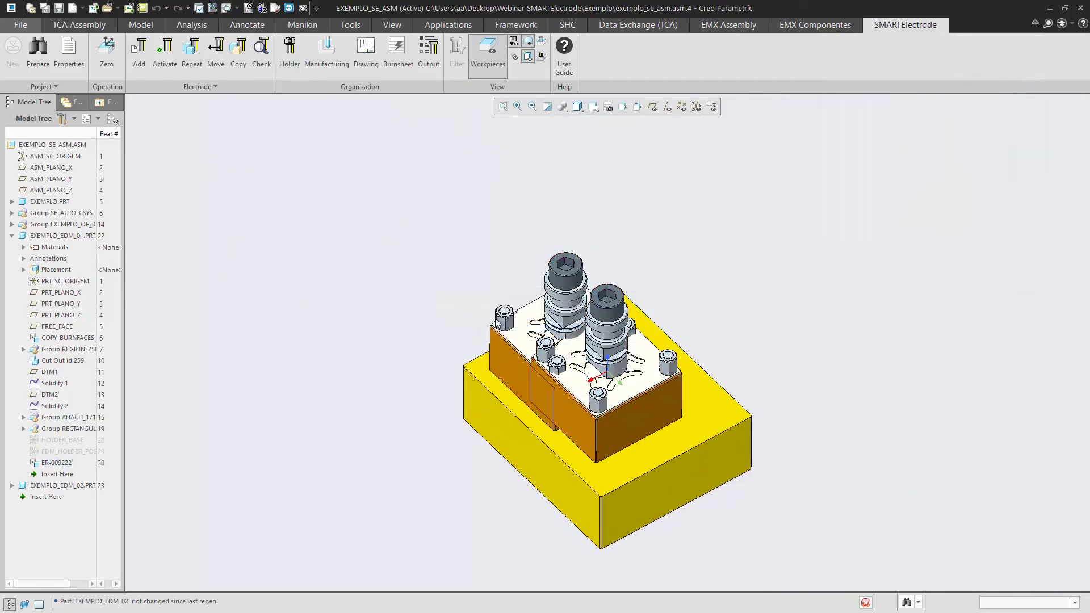
scroll(572, 353, "up", 3)
middle_click_drag(571, 353, 555, 310)
scroll(554, 310, "down", 3)
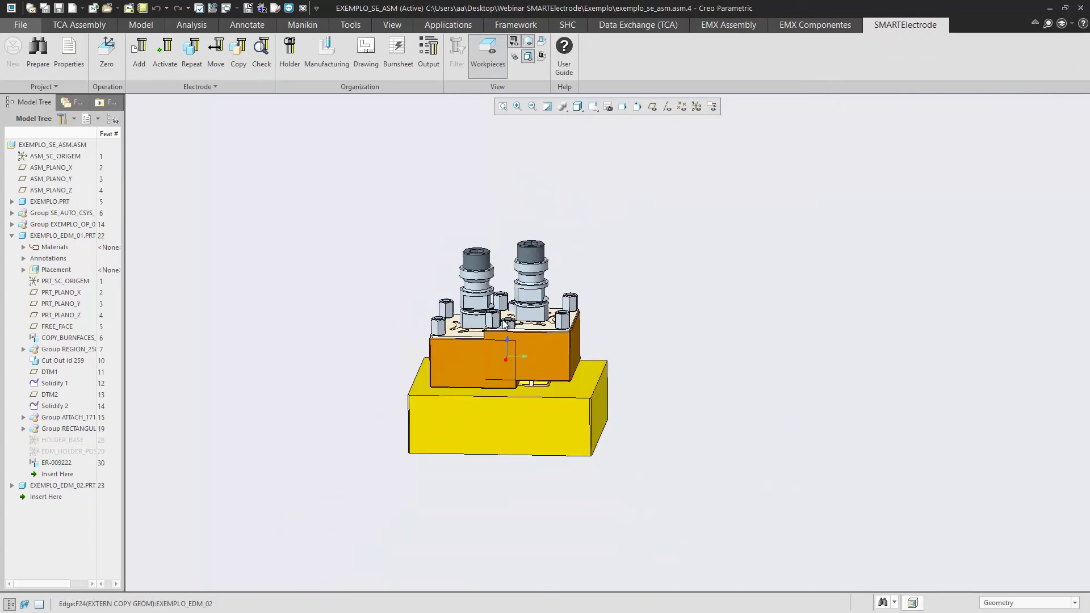
middle_click_drag(514, 250, 494, 238)
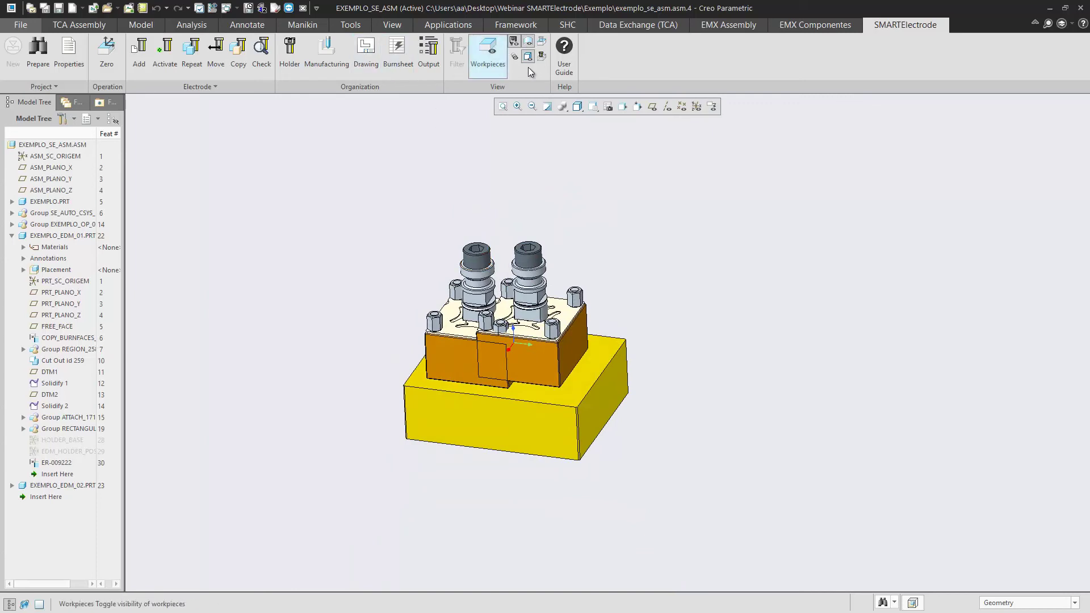
Step: Generate the project drawings in the main drawing with BOM, workpiece, electrode and electrode position sheets, using one sheet per model
left_click(367, 54)
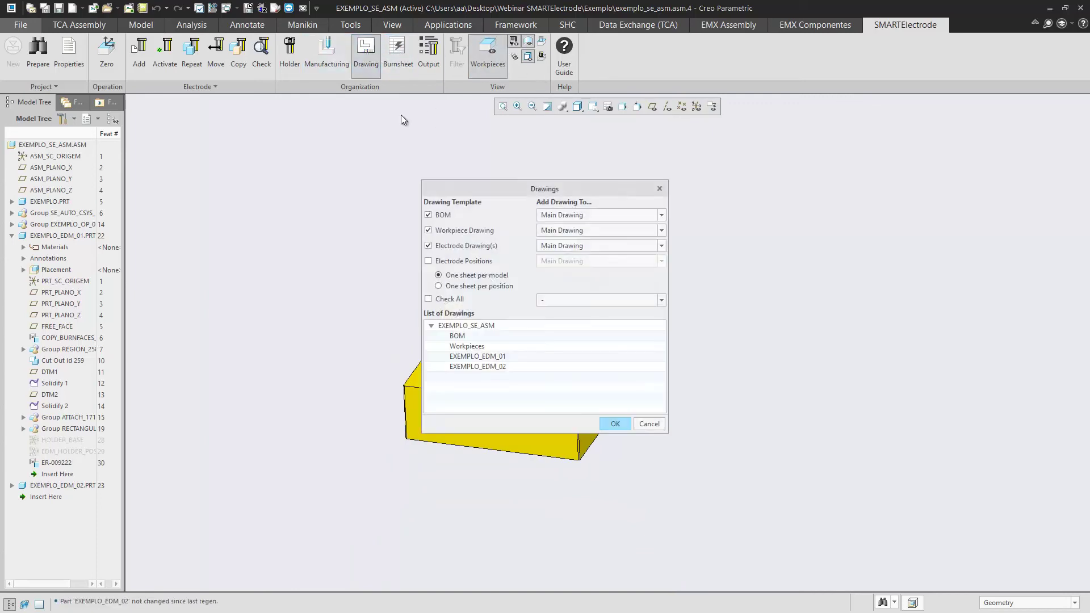
left_click_drag(508, 188, 464, 168)
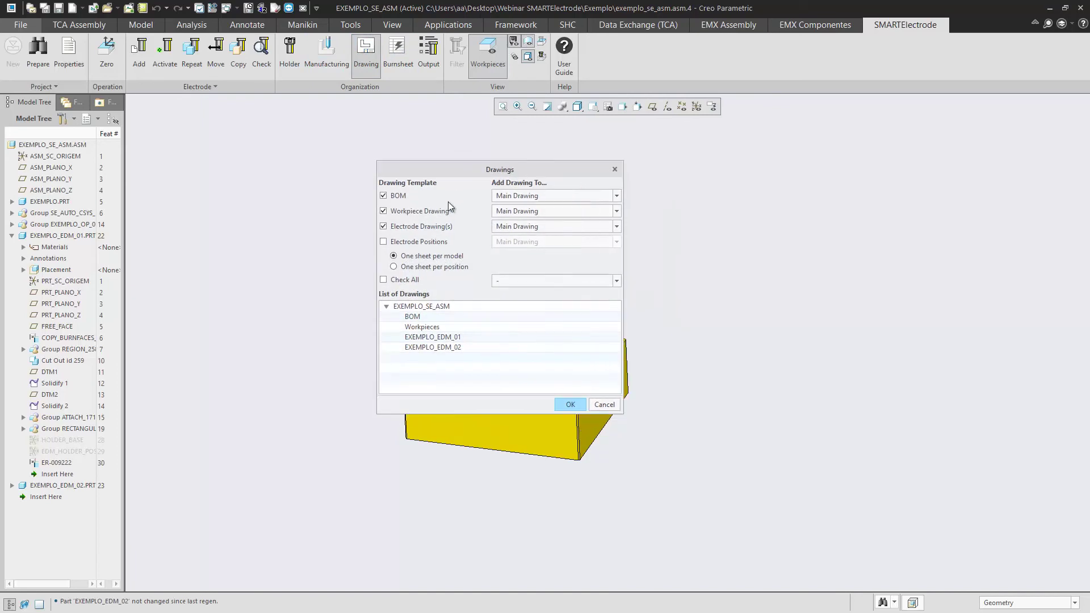
left_click(383, 241)
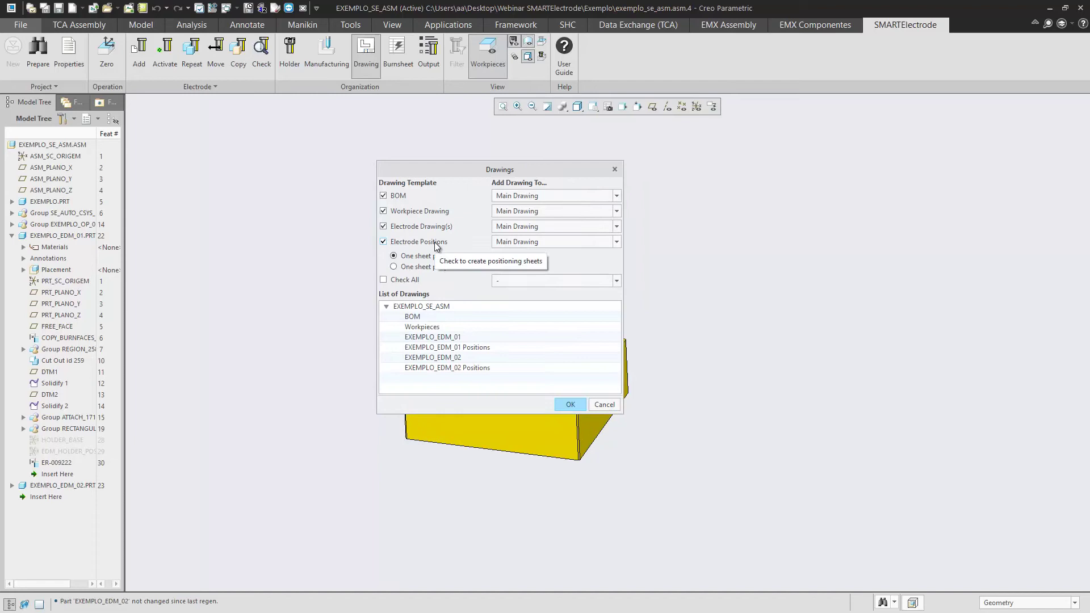
left_click_drag(443, 167, 394, 161)
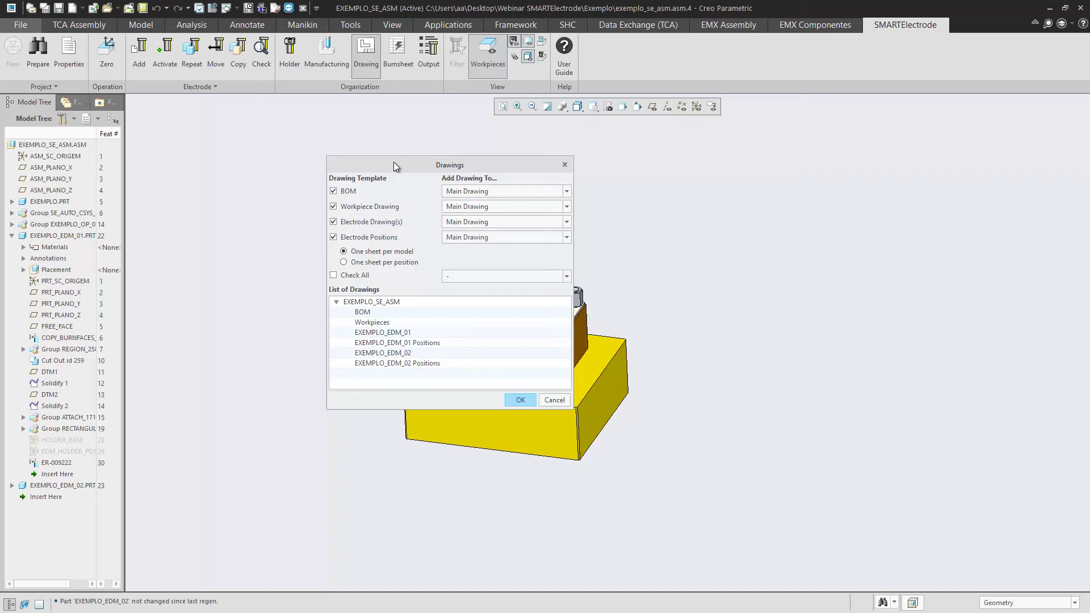
left_click(520, 400)
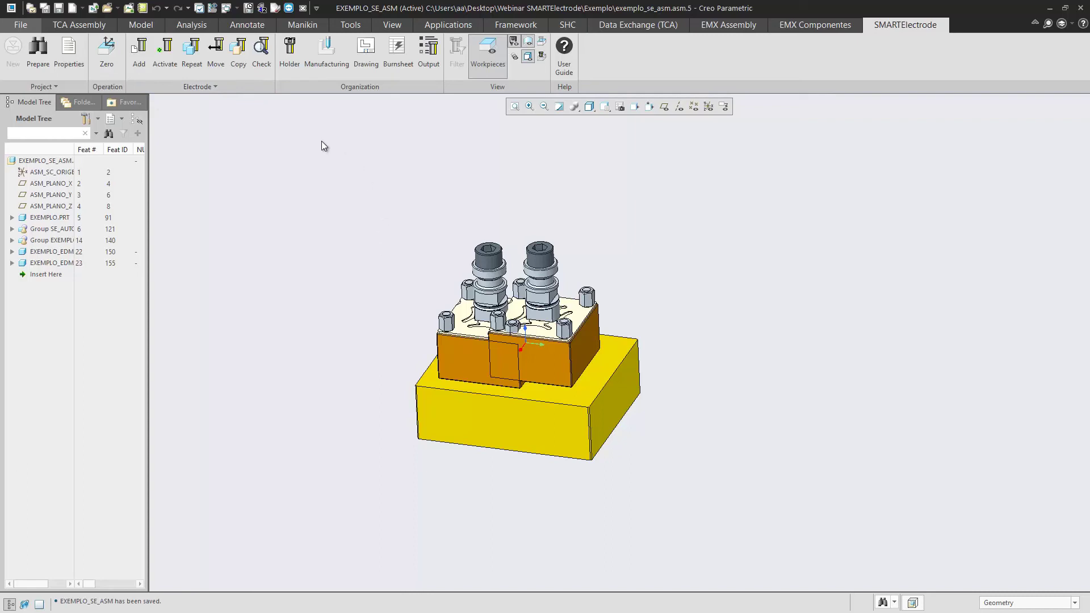
Step: Open the generated drawing exemplo_se_asm.drw from the Exemplo folder
left_click(12, 26)
left_click(42, 66)
left_click_drag(480, 149, 415, 146)
left_click(396, 241)
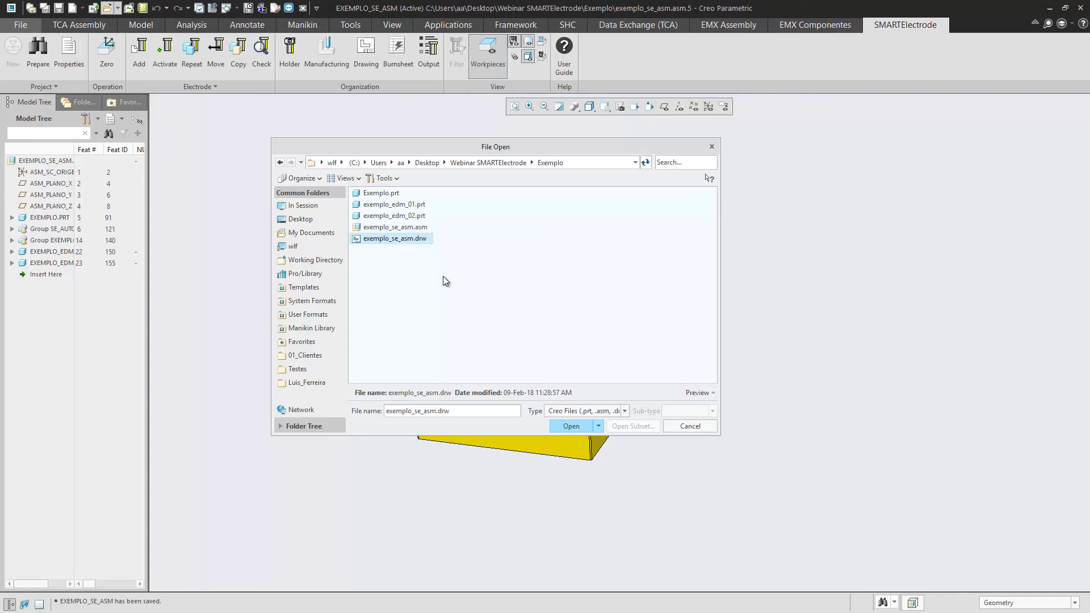
left_click_drag(422, 147, 403, 139)
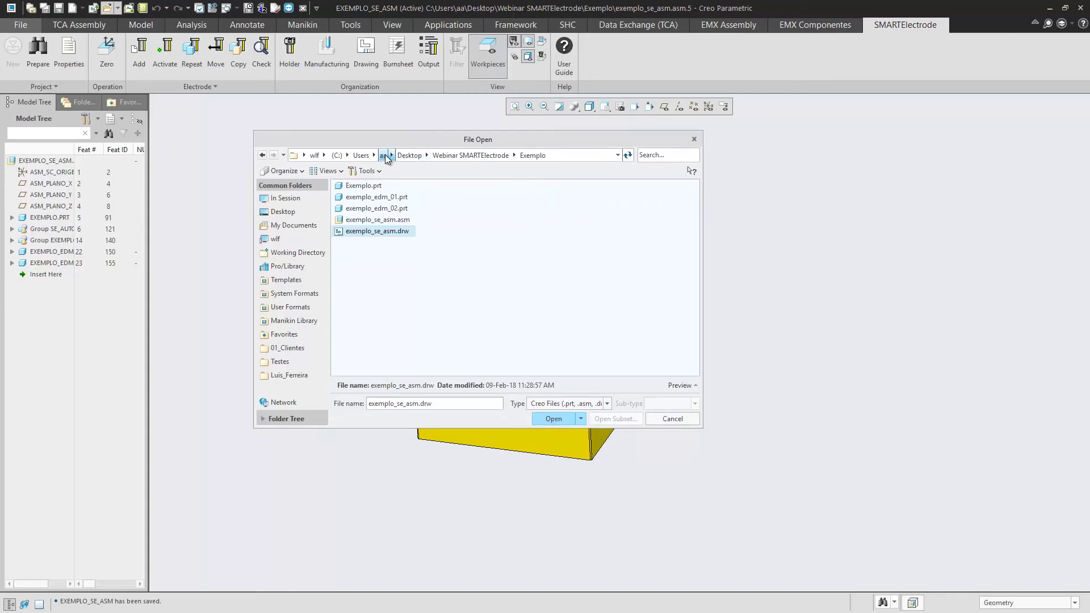
double_click(406, 231)
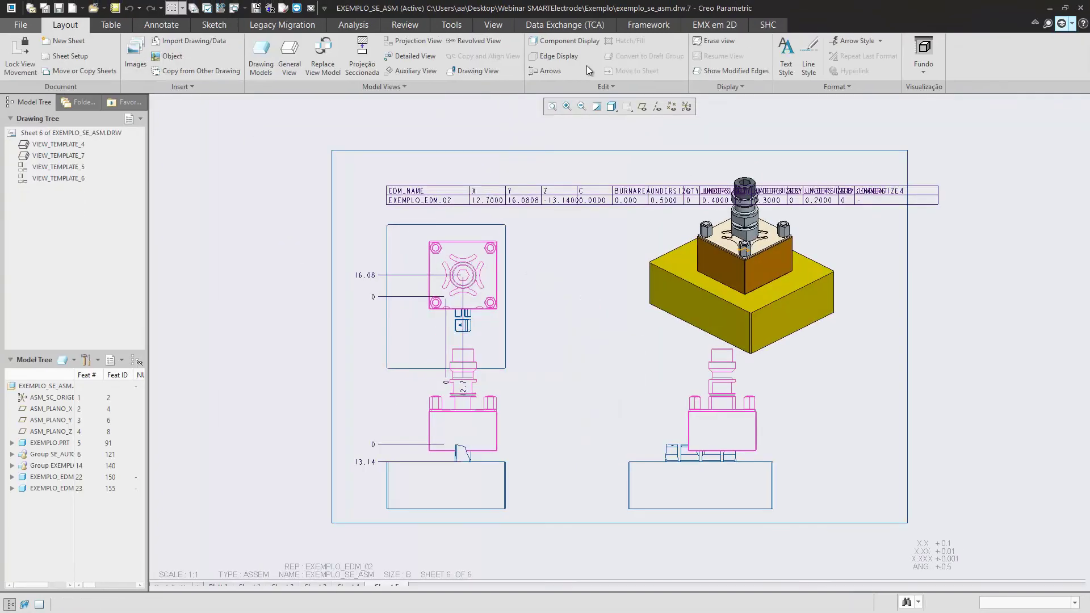
Step: Review the drawing's electrode position, workpiece, electrode and BOM sheets, and close the drawing to return to the assembly
scroll(574, 286, "up", 2)
scroll(567, 318, "down", 2)
scroll(454, 354, "up", 2)
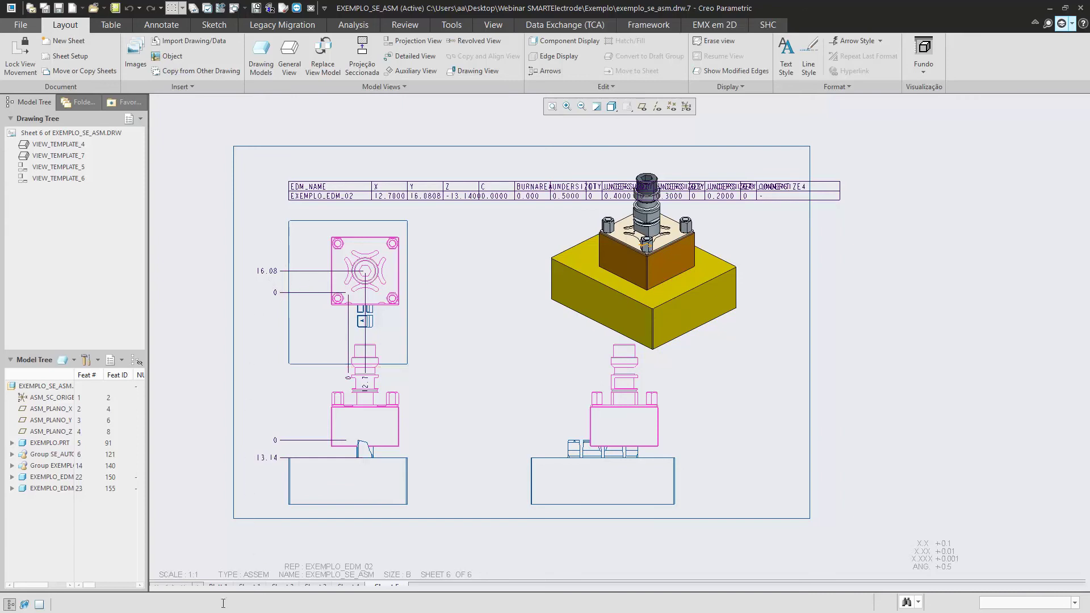
left_click(242, 586)
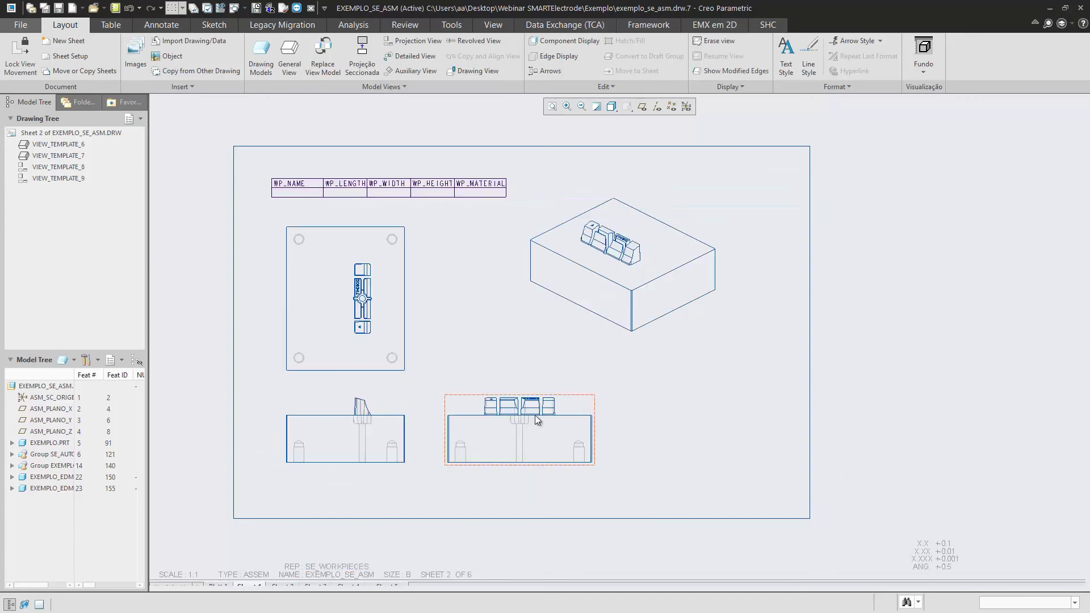
left_click(316, 584)
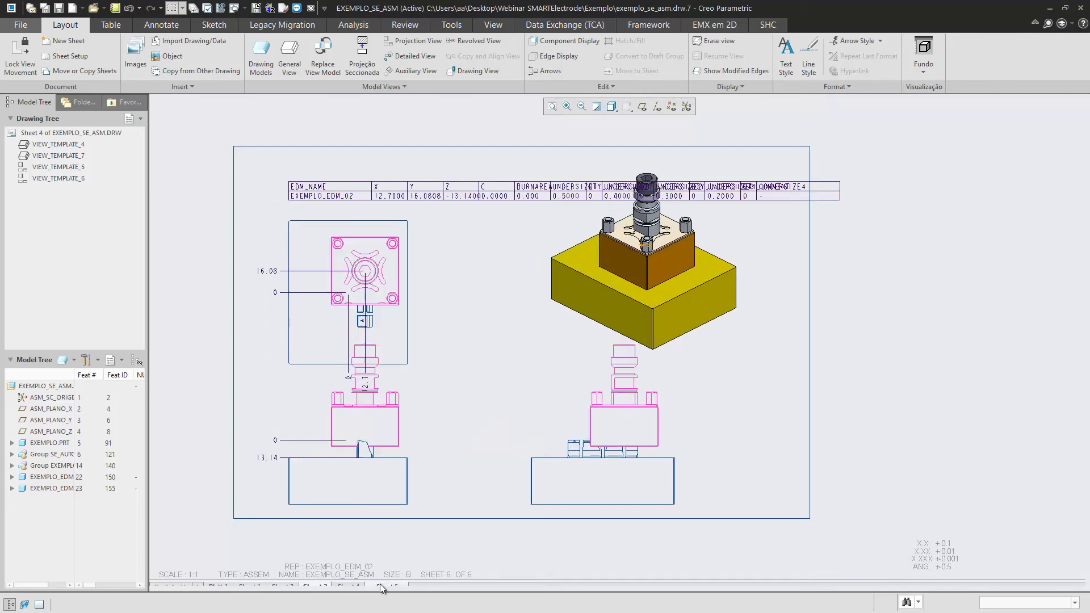
left_click(357, 586)
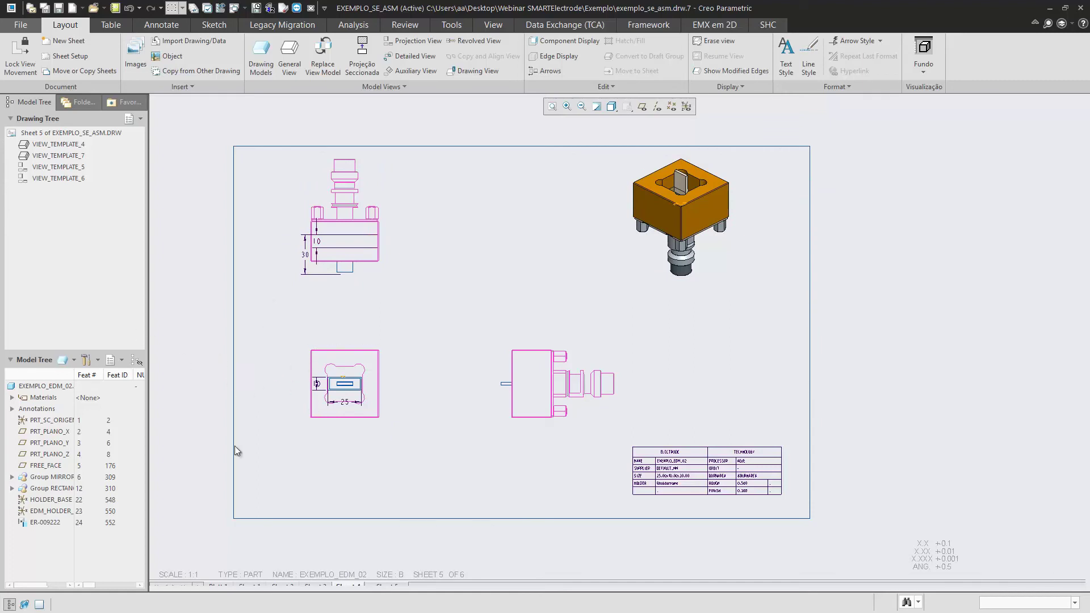
left_click(220, 585)
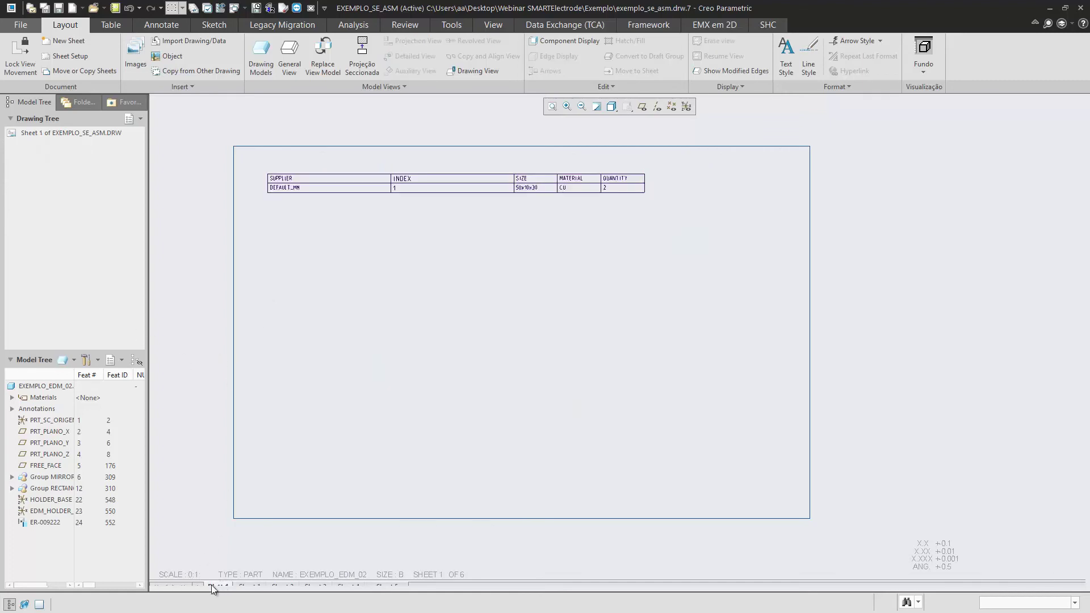
left_click(310, 8)
Step: Review the burnsheet's positions and undersizes for both electrodes, widening the QTY_UNDERSIZE1 column, and accept the sheet
scroll(610, 247, "up", 2)
scroll(556, 250, "down", 1)
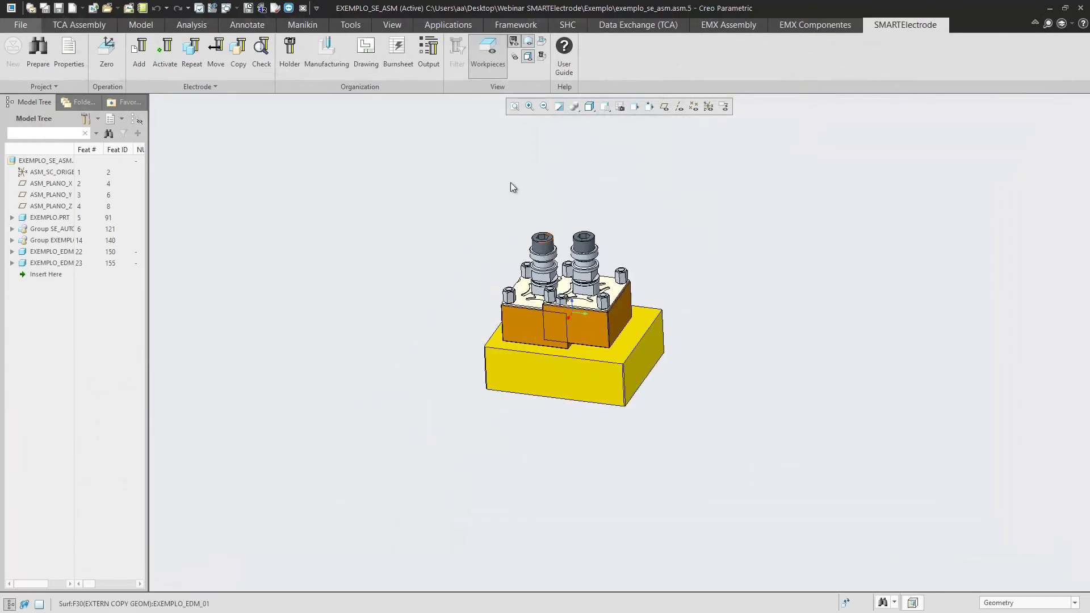
scroll(608, 200, "down", 2)
scroll(501, 216, "up", 1)
scroll(502, 222, "down", 1)
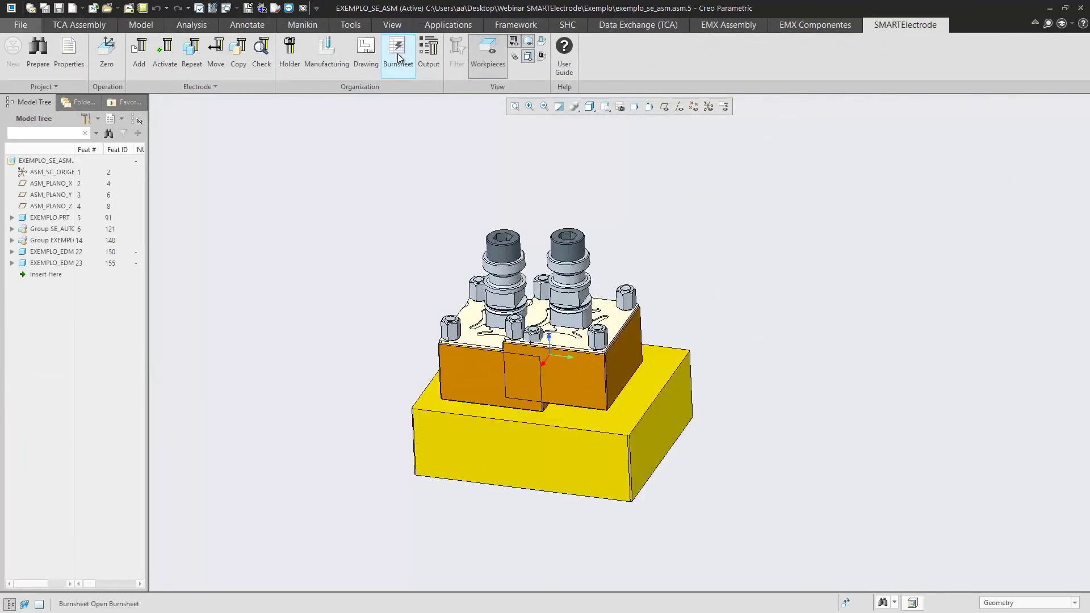
left_click(397, 54)
left_click_drag(769, 48, 408, 112)
left_click_drag(727, 173, 1030, 166)
left_click_drag(730, 108, 720, 113)
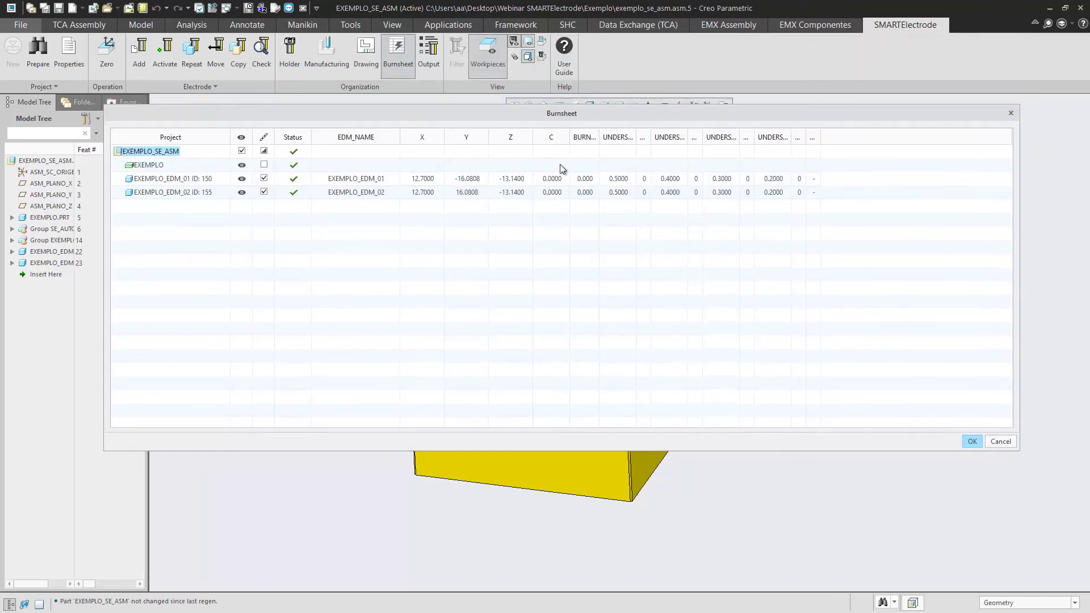
left_click_drag(651, 139, 705, 139)
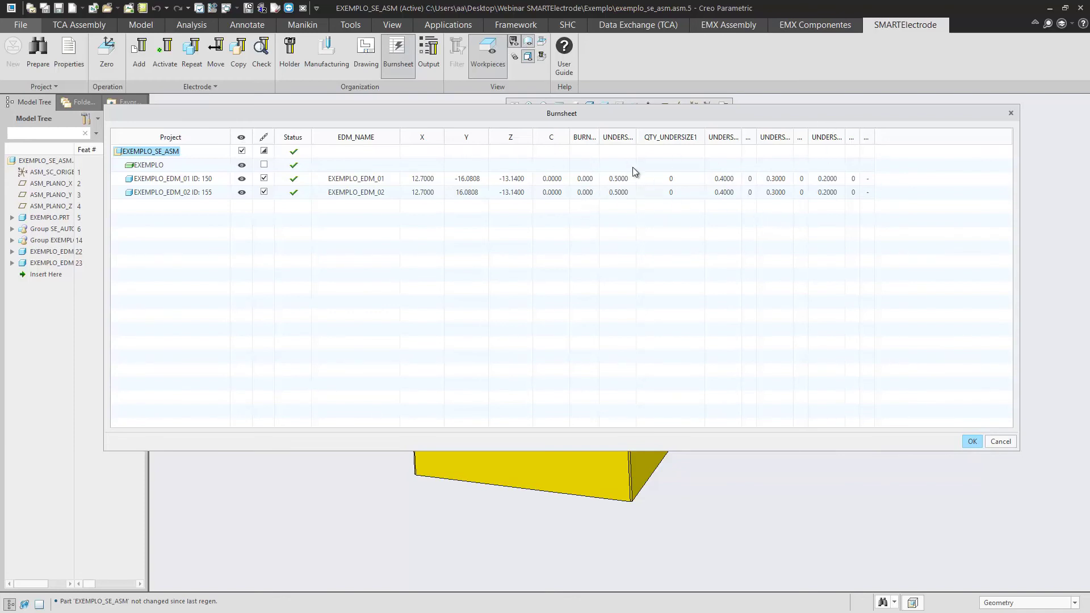
left_click(157, 169)
left_click(185, 180)
left_click(190, 191)
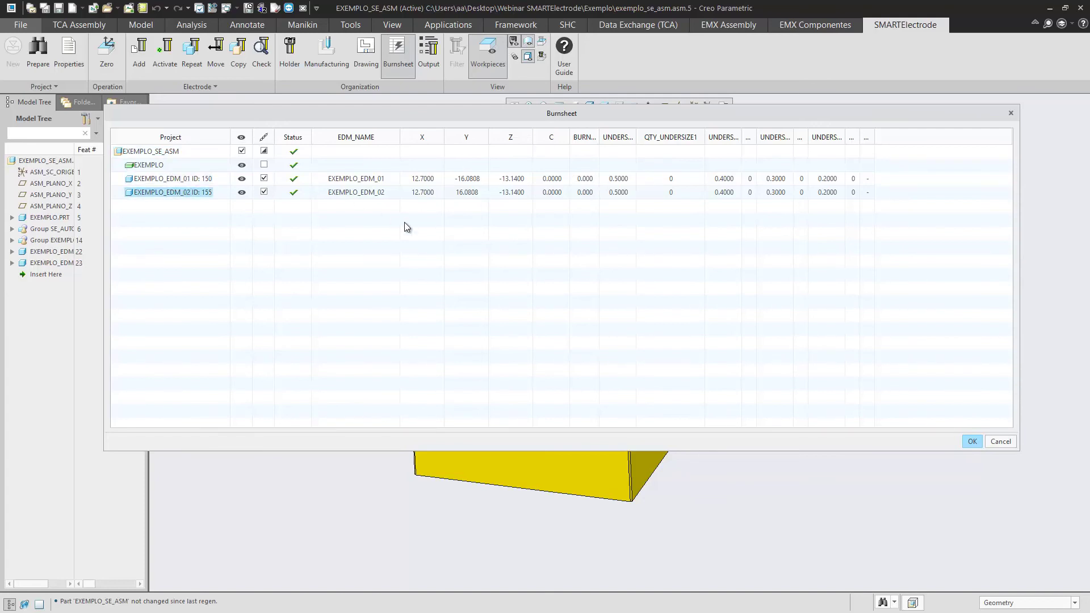
left_click(972, 441)
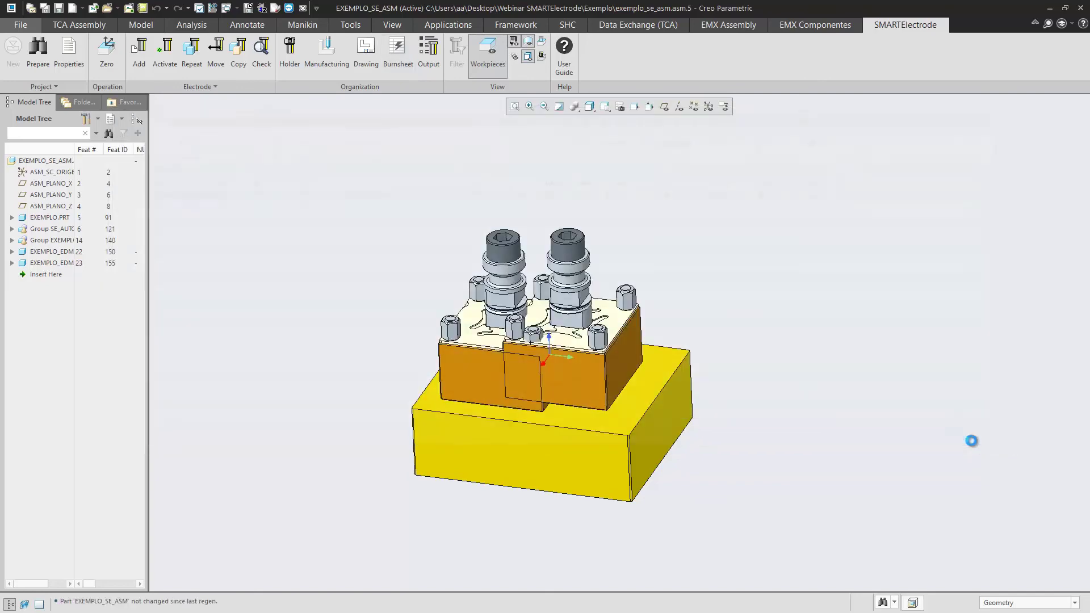
Step: Load the AGIE export type for comparison and output the operation's electrode data with the ASCII type as EXEMPLO_SE_ASM.txt
left_click(427, 53)
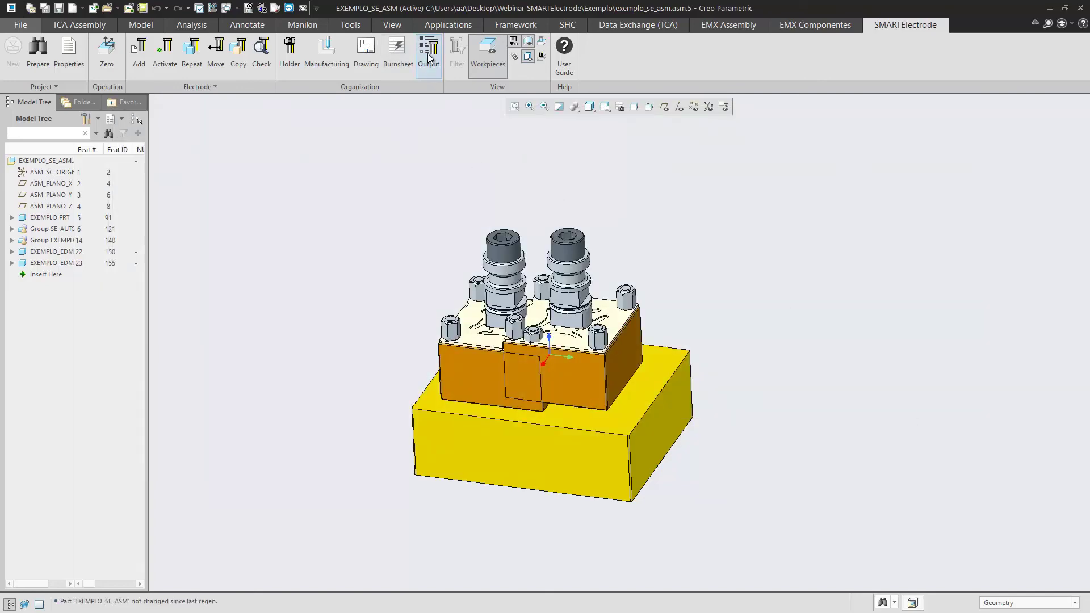
left_click_drag(884, 46, 829, 88)
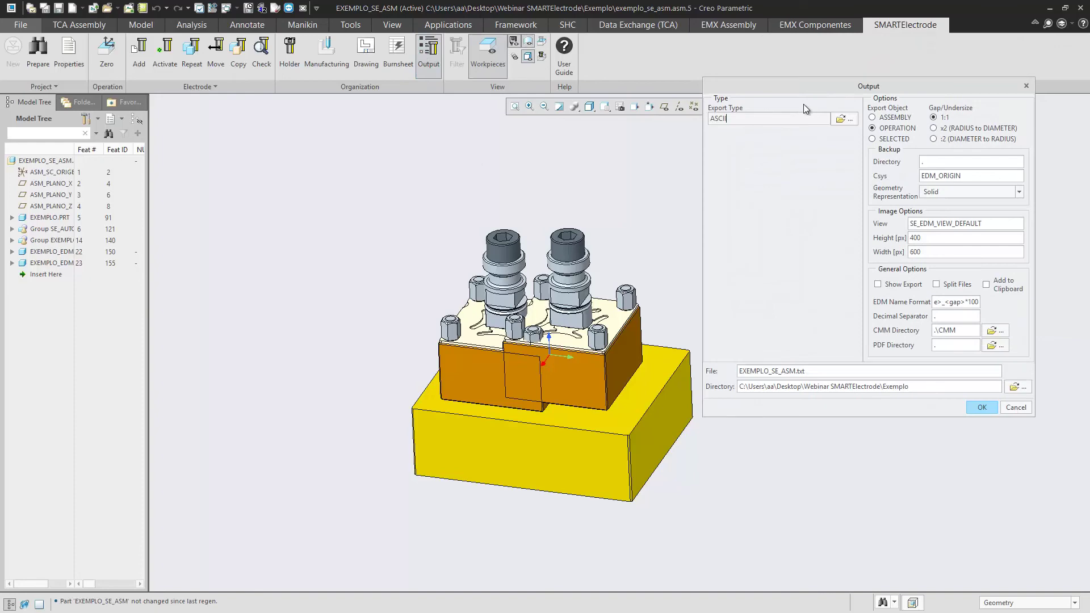
left_click(840, 119)
left_click_drag(504, 143, 434, 95)
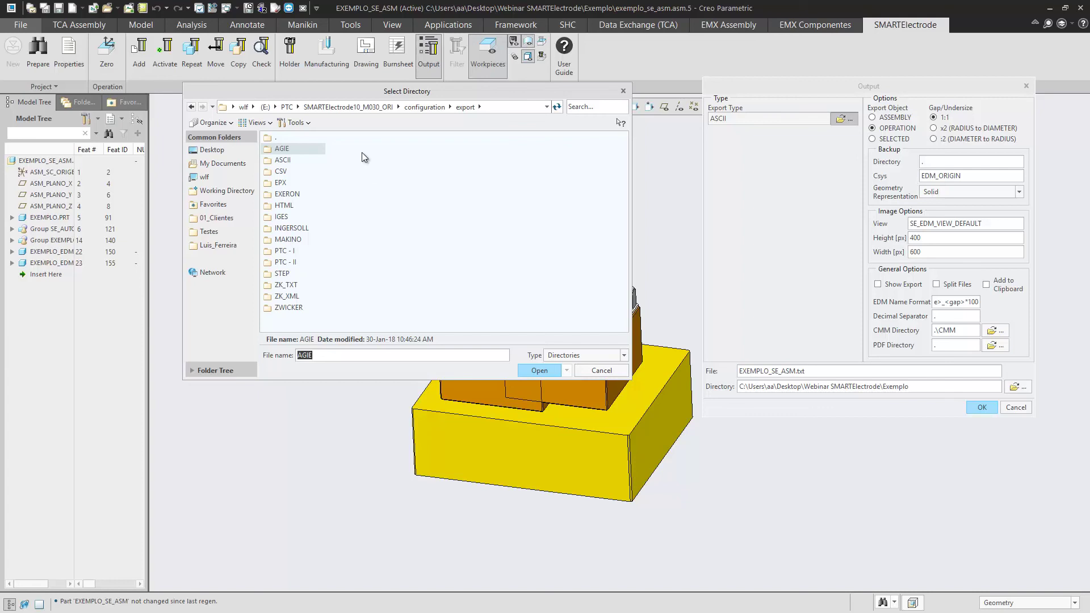
left_click(530, 370)
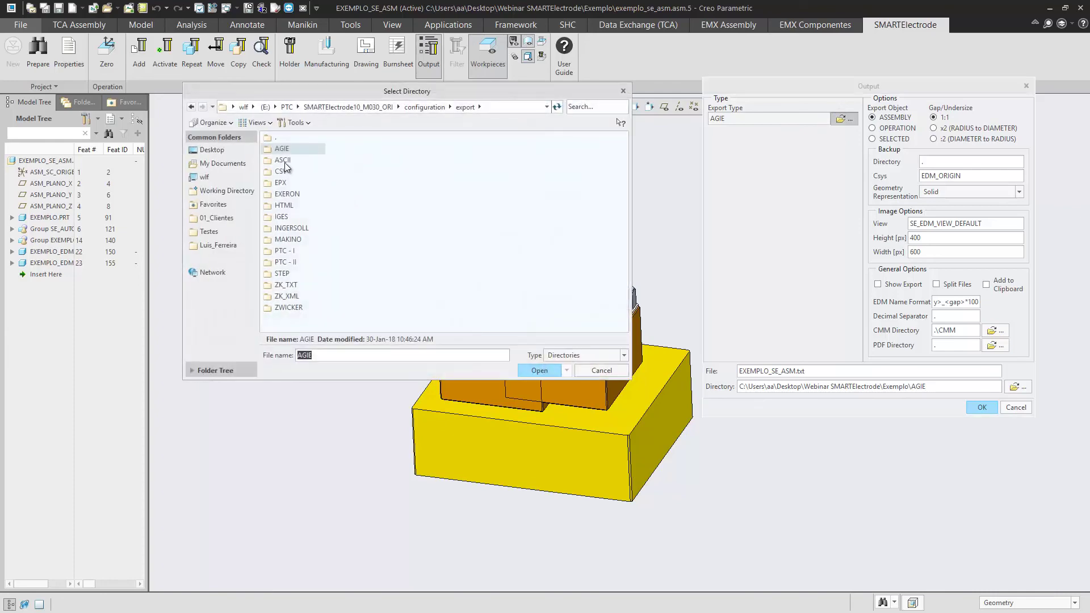
left_click(284, 162)
left_click(534, 370)
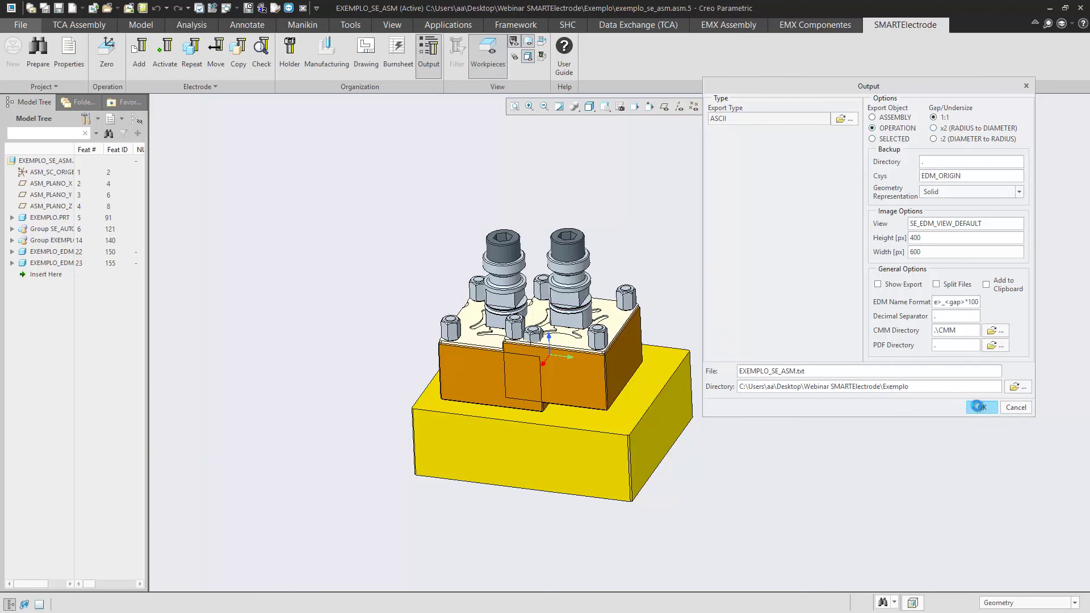
left_click(978, 407)
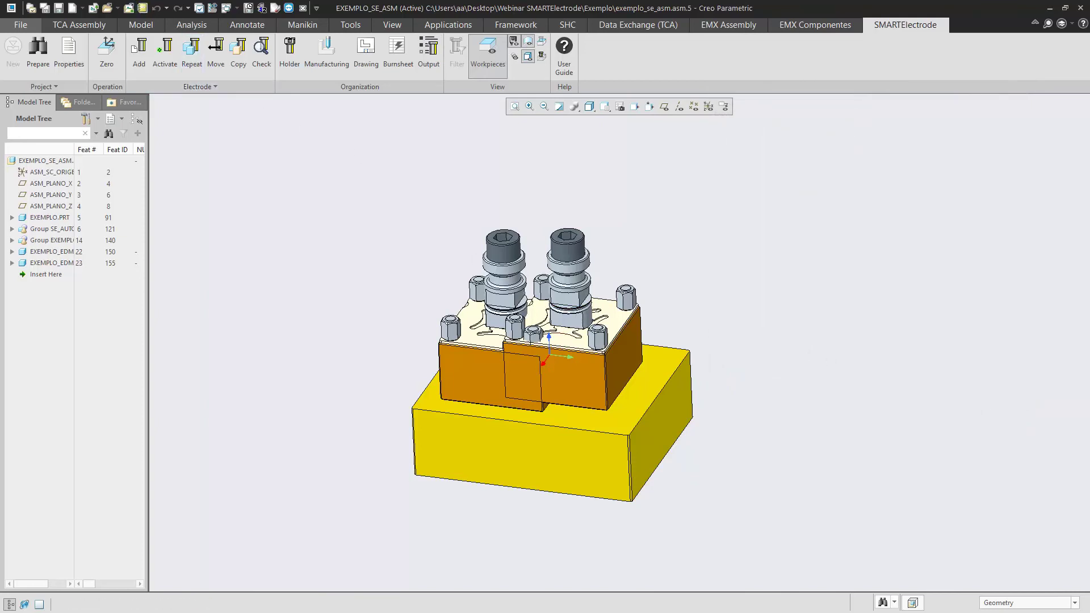
Step: Open EXEMPLO_SE_ASM.txt from the Exemplo folder in Notepad, examine the exported electrode data and close the file
left_click_drag(0, 34, 629, 72)
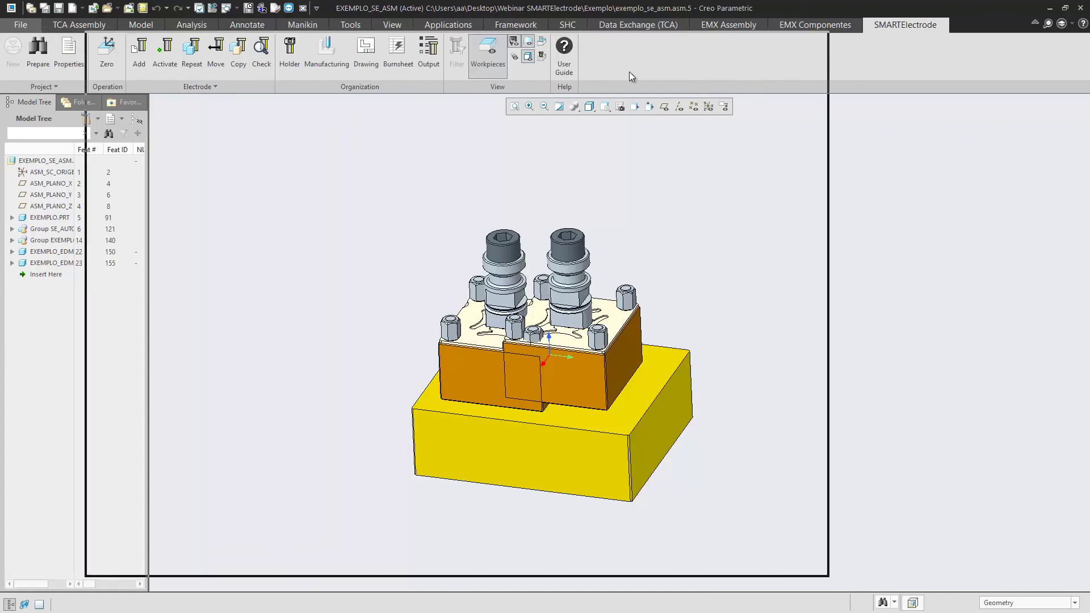
double_click(319, 419)
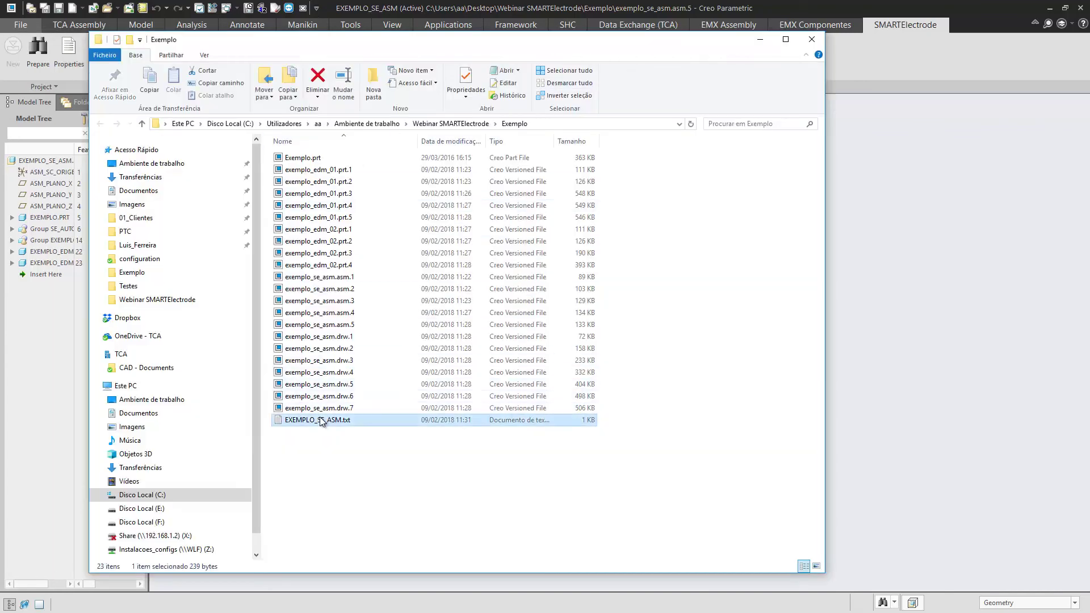
left_click(759, 40)
left_click_drag(696, 100, 699, 64)
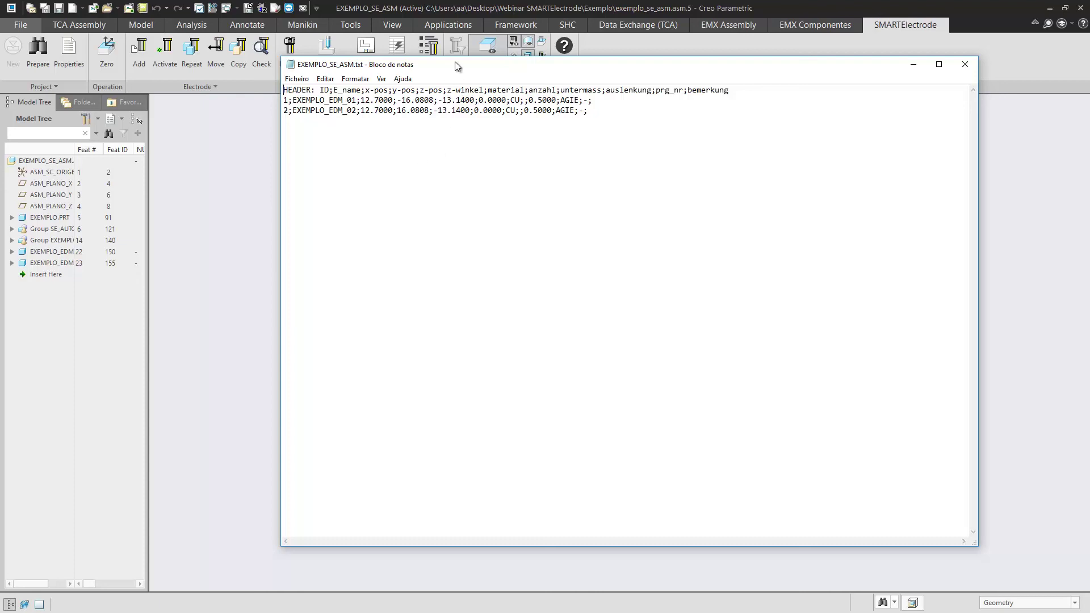
left_click_drag(454, 62, 455, 87)
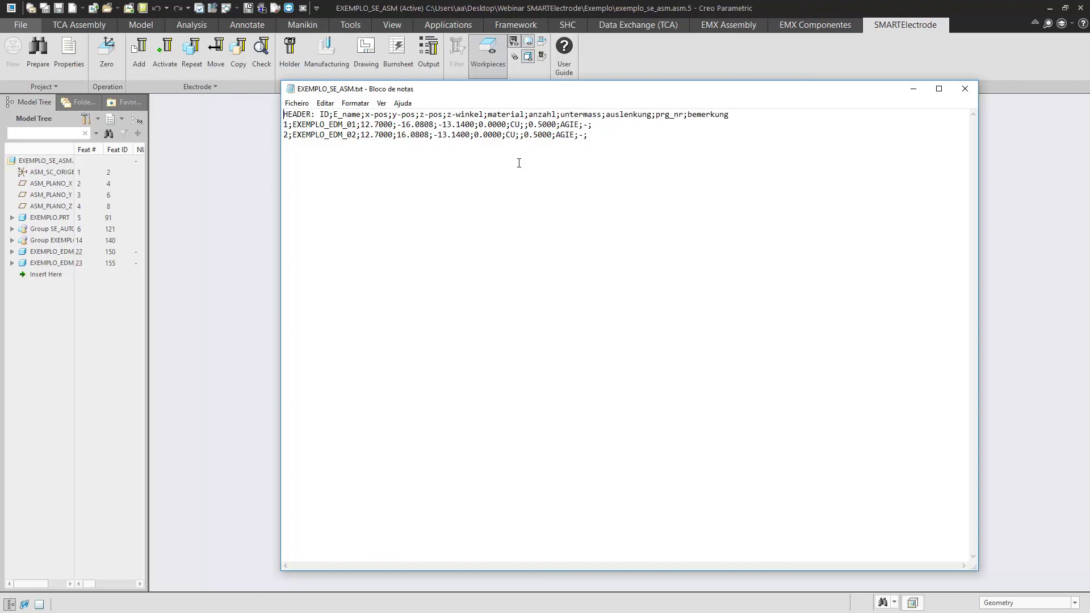
left_click(965, 88)
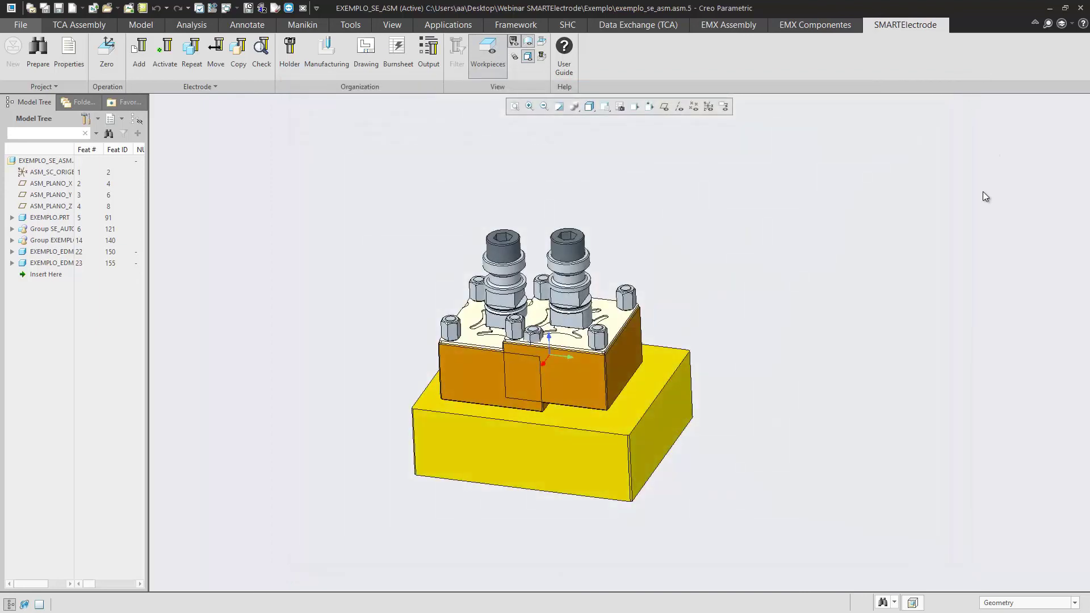
Step: Open the SMARTElectrode options and look through the naming, general, assembly, operation and electrode settings
scroll(698, 250, "up", 2)
scroll(658, 247, "down", 2)
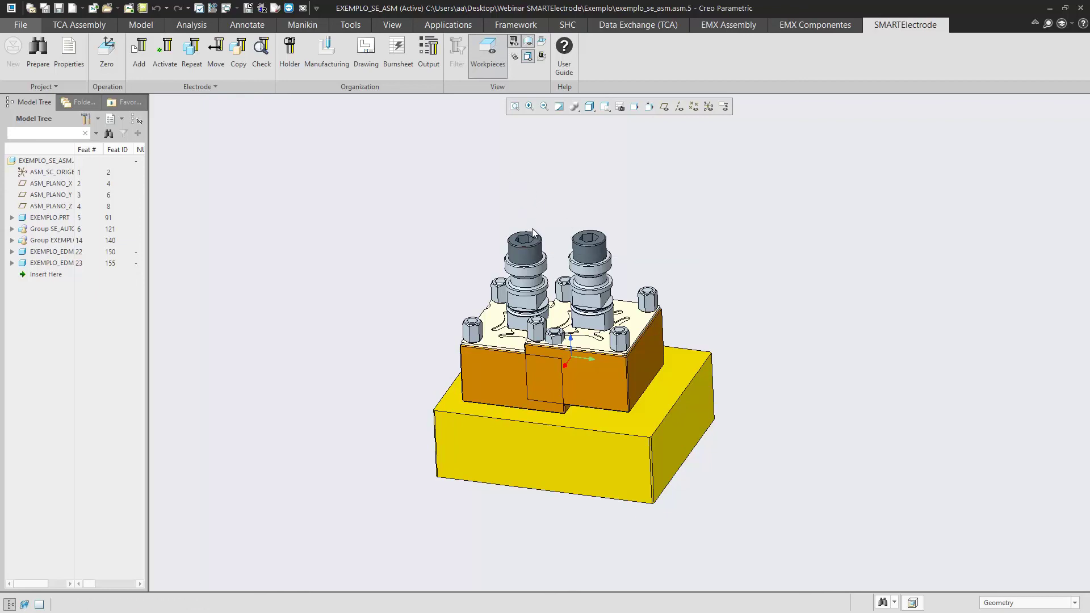
left_click(44, 86)
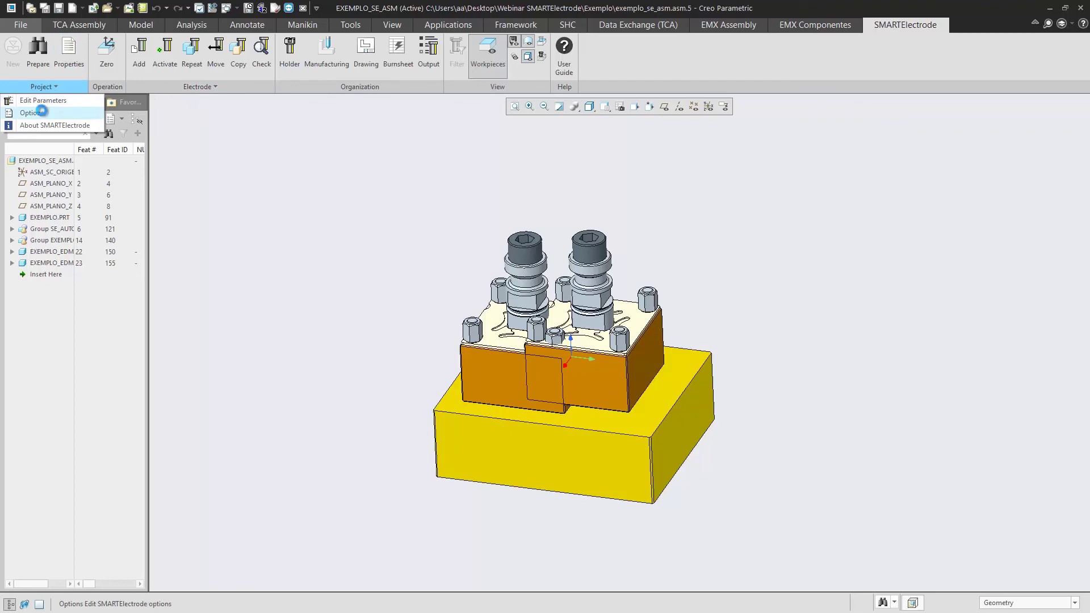
left_click(42, 112)
left_click_drag(516, 154, 465, 143)
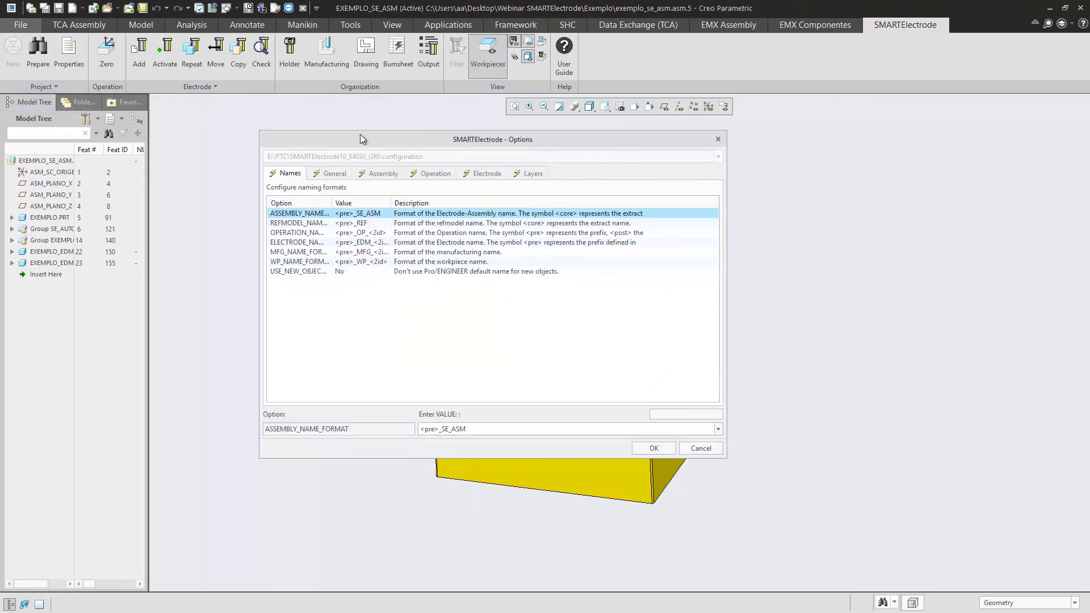
left_click_drag(346, 142, 390, 141)
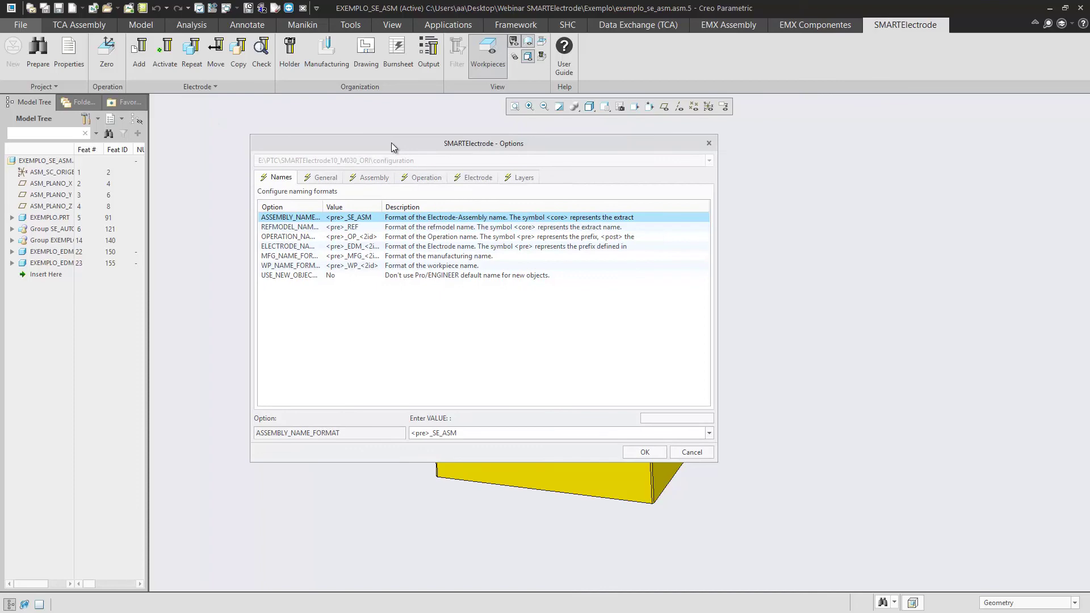
left_click(320, 178)
left_click(378, 179)
left_click(427, 179)
left_click(480, 178)
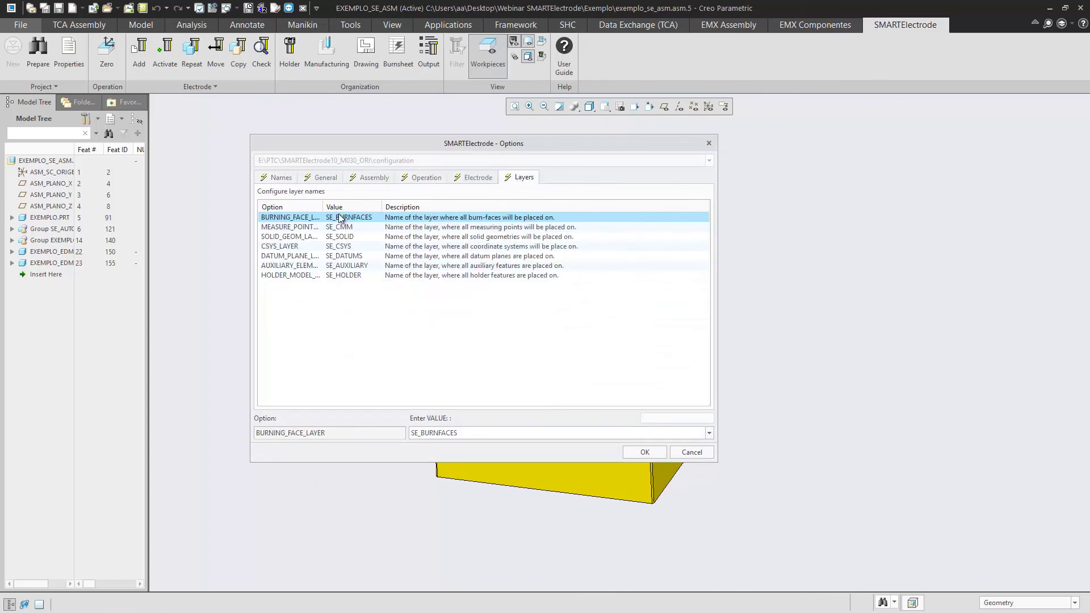
Step: Examine the layer name options and the project assembly options, and close the options dialog
left_click(458, 226)
left_click(475, 238)
left_click(476, 246)
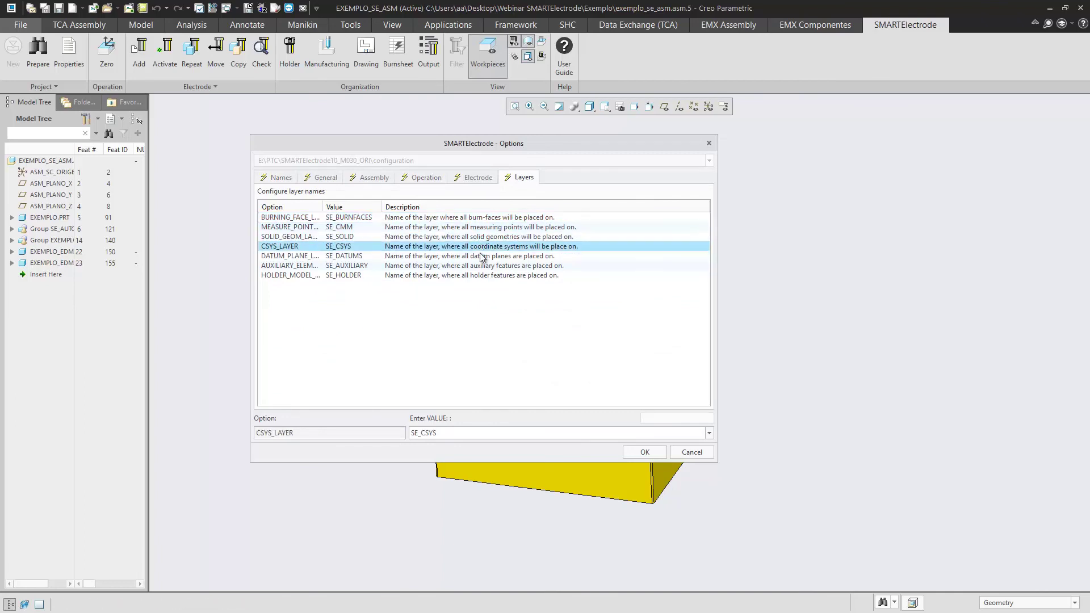
left_click(478, 265)
left_click(370, 178)
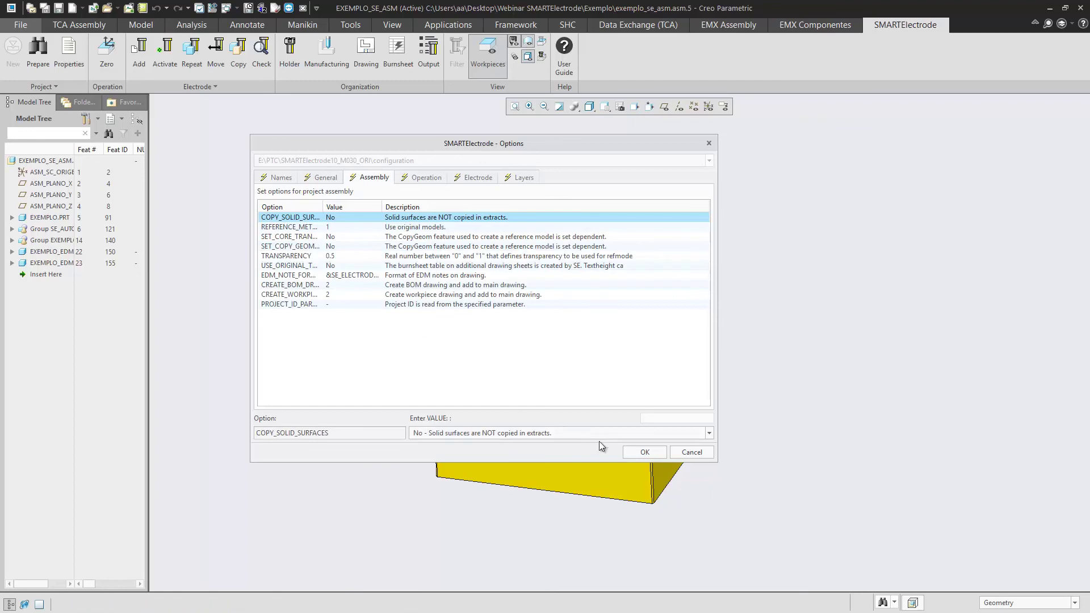
left_click(646, 453)
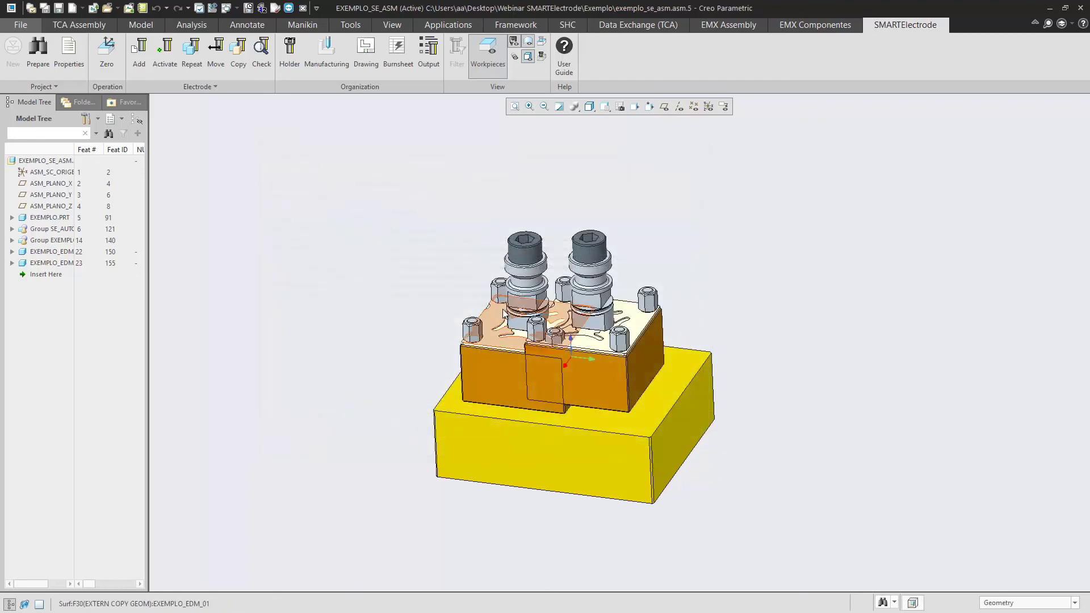